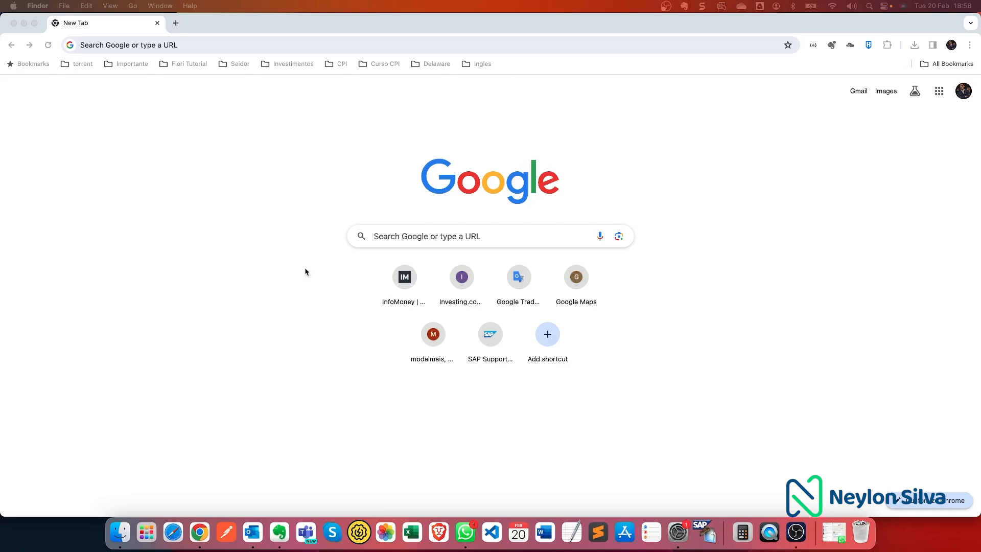
# - Enter 'trial' in Chrome's address bar and load the SAP BTP Cockpit trial address
pyautogui.click(271, 46)
pyautogui.write('tris')
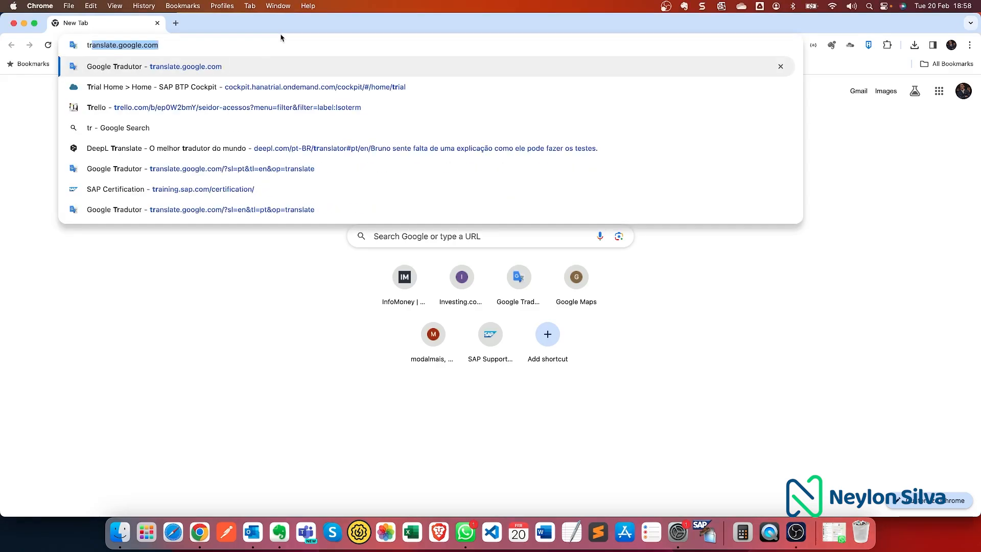
pyautogui.press('BackSpace')
pyautogui.write('al')
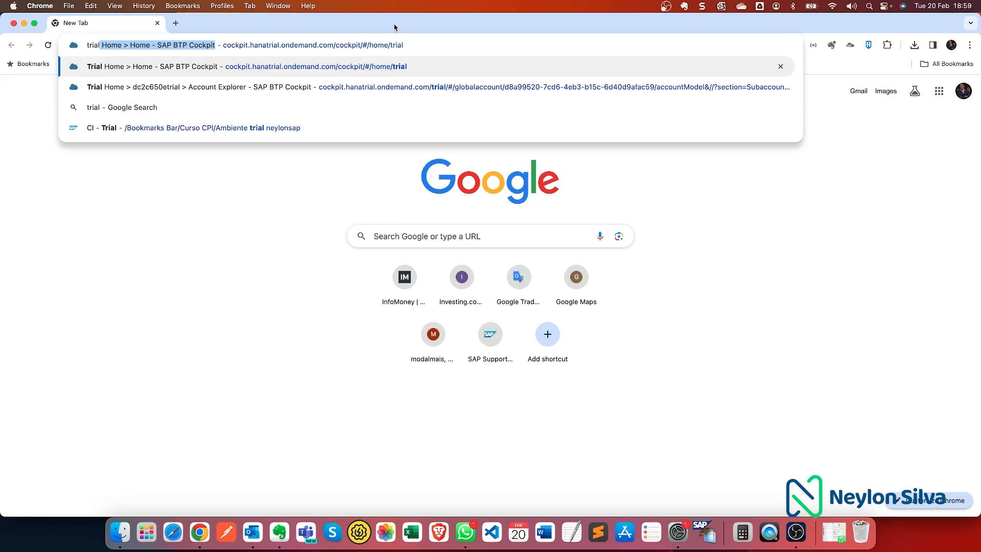
pyautogui.click(410, 40)
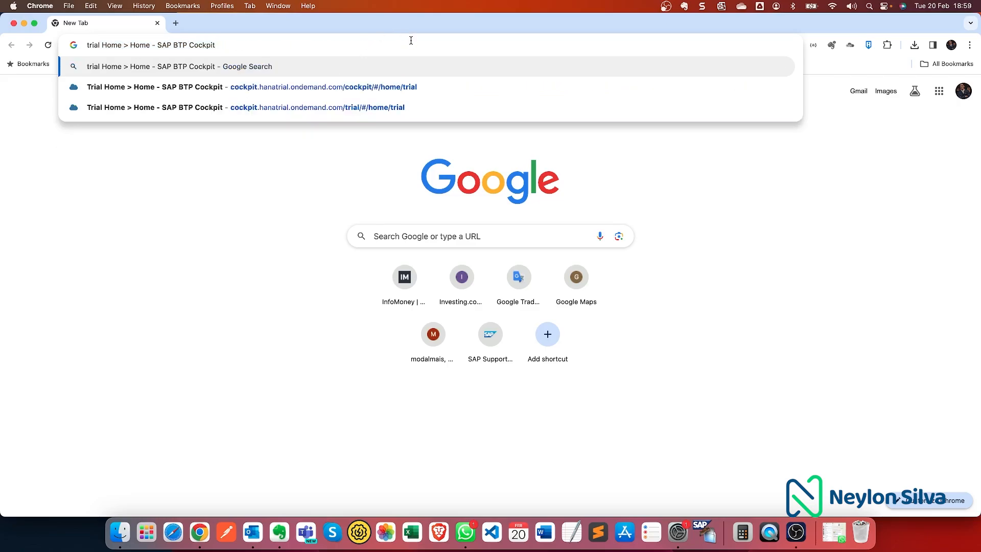
pyautogui.press('Return')
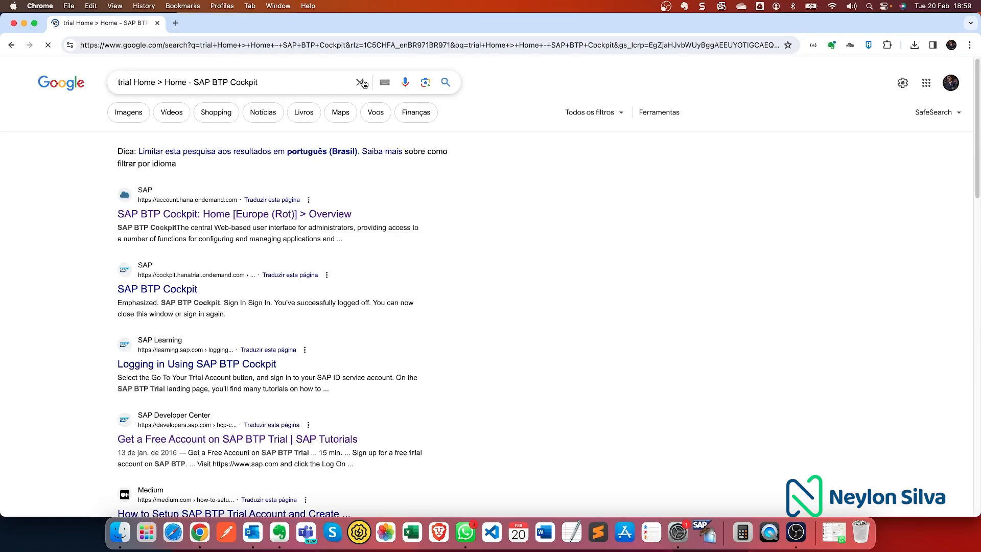
pyautogui.click(235, 46)
pyautogui.write('trial')
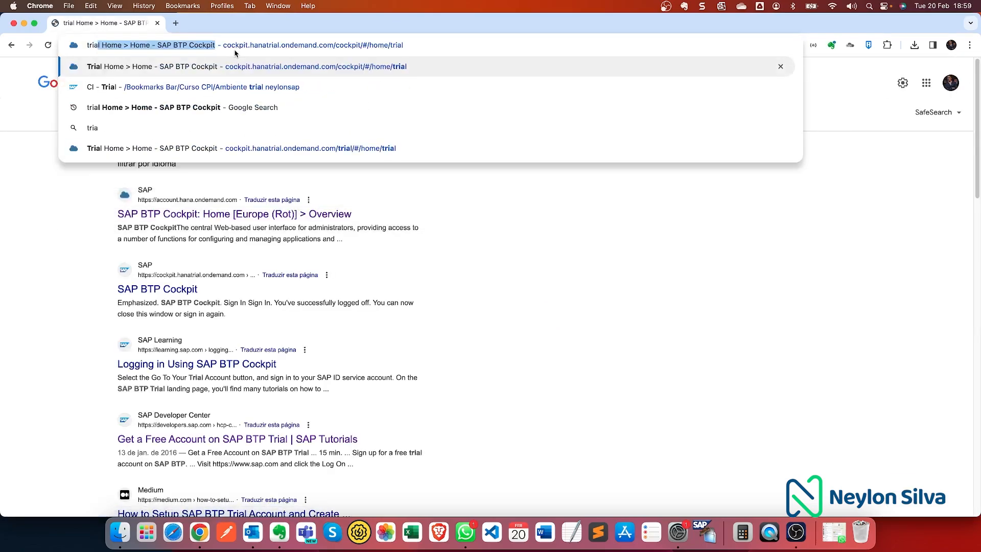
pyautogui.press('Return')
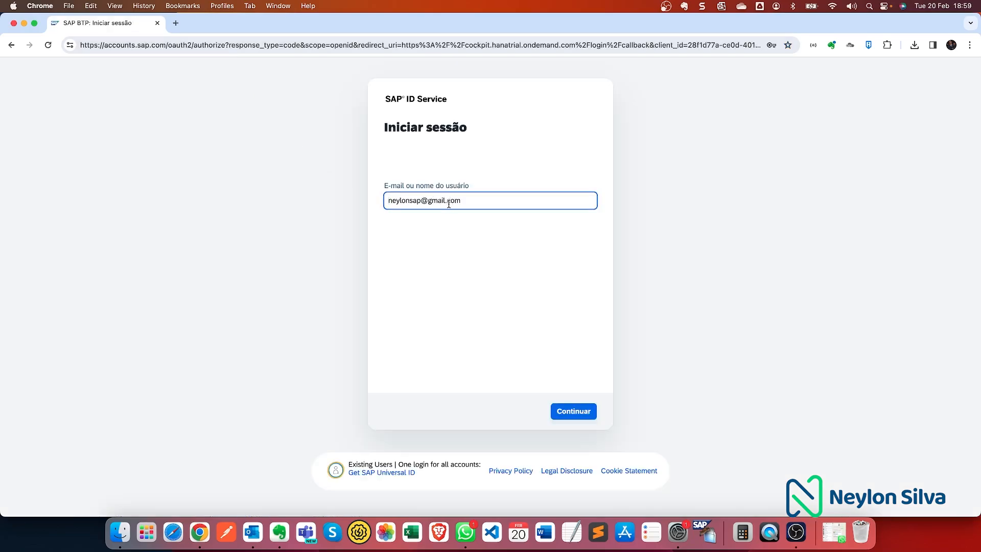
# - Sign in to SAP Universal ID with the user's e-mail and account password
pyautogui.click(463, 203)
pyautogui.moveTo(466, 203); pyautogui.dragTo(384, 196)
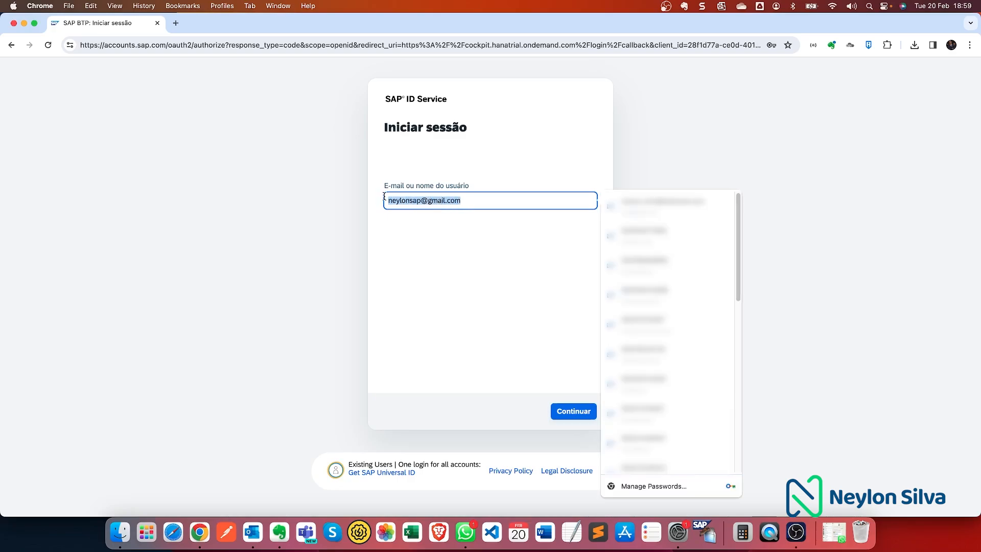
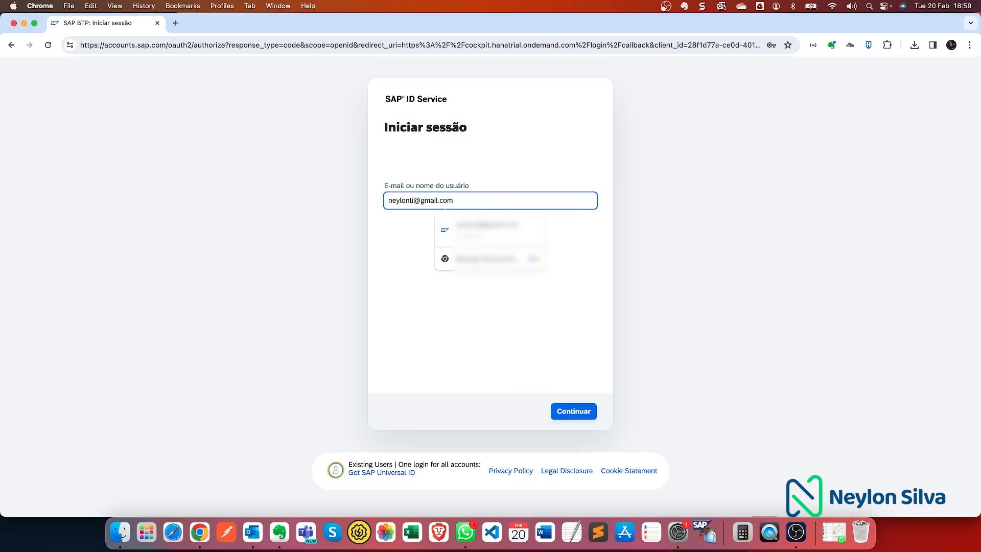
pyautogui.press('Return')
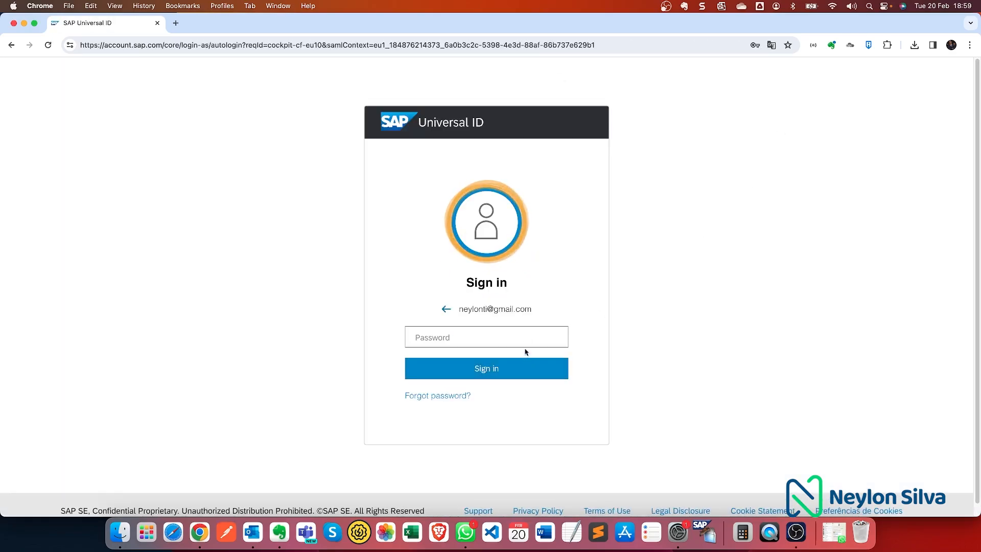
pyautogui.click(525, 338)
pyautogui.write('••••••••••')
pyautogui.press('Return')
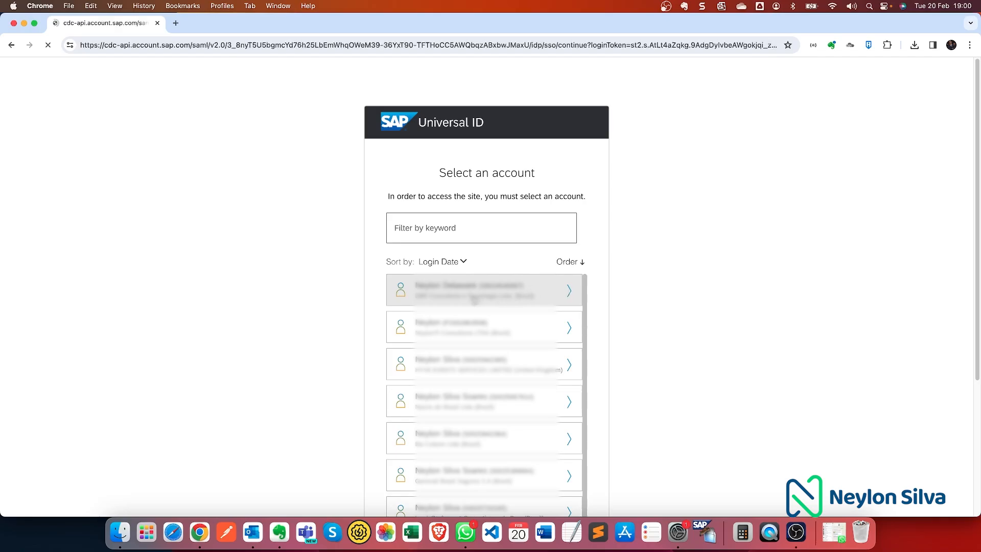
# - Choose the first account and accept the SAP BTP Trial terms and conditions
pyautogui.click(473, 300)
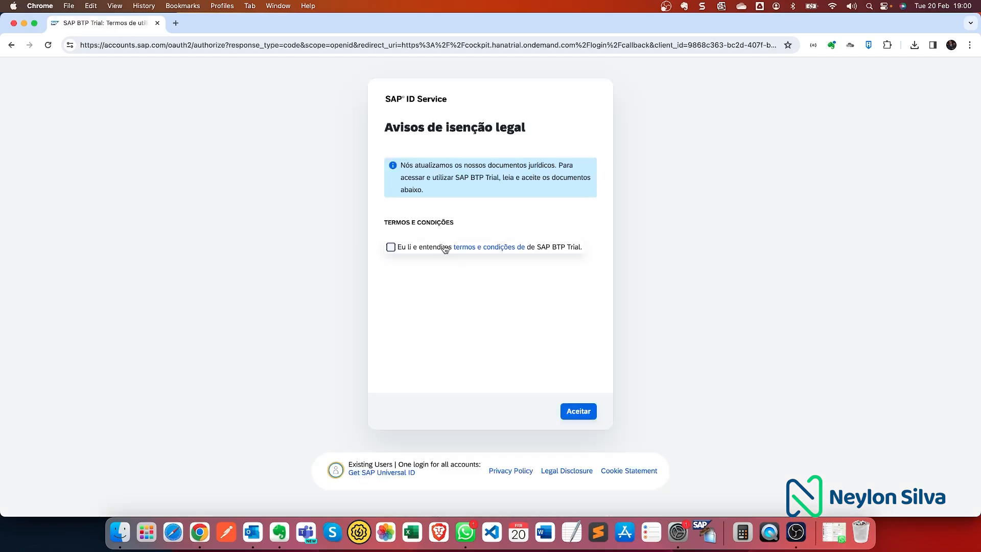
pyautogui.click(391, 247)
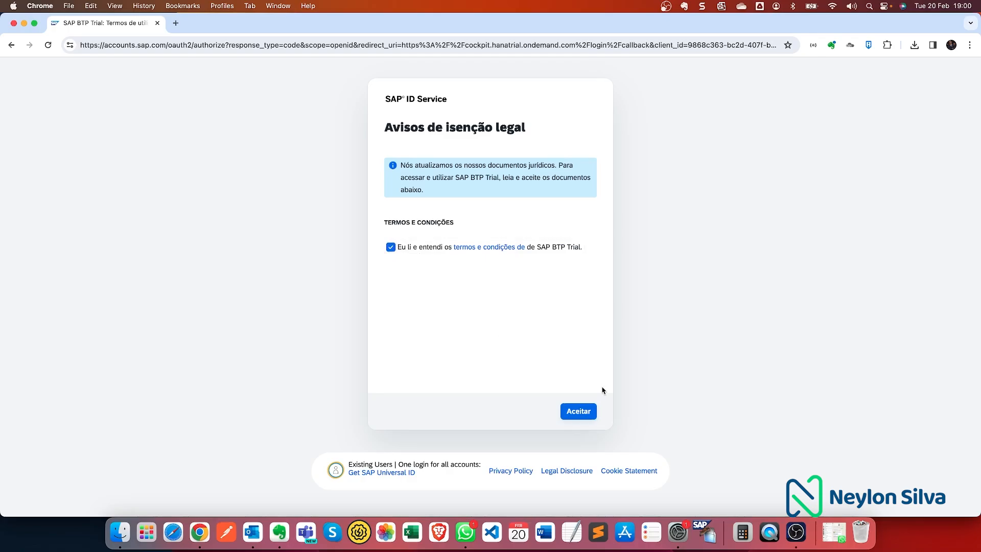
pyautogui.click(594, 410)
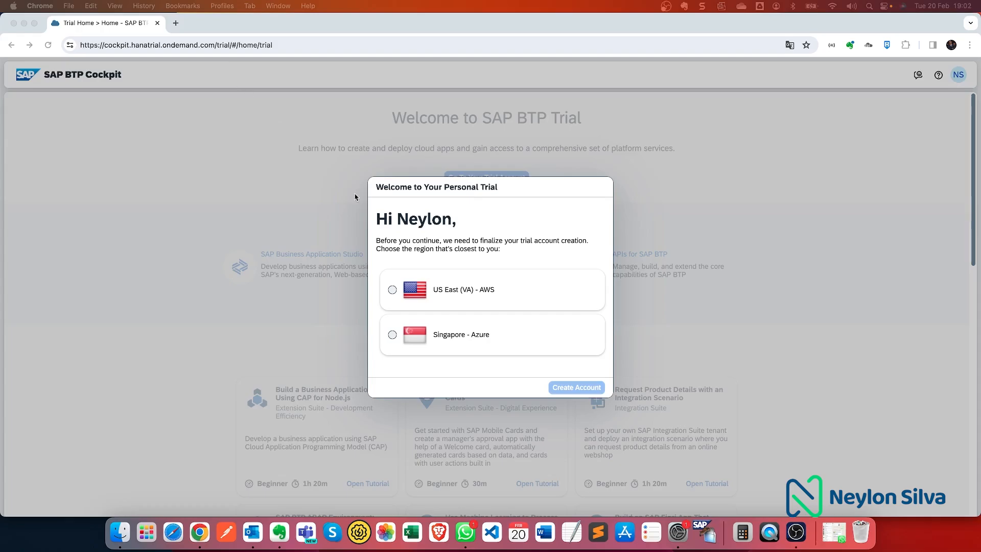
# - Create the trial account in US East (VA) - AWS and continue once setup finishes
pyautogui.click(392, 289)
pyautogui.click(593, 389)
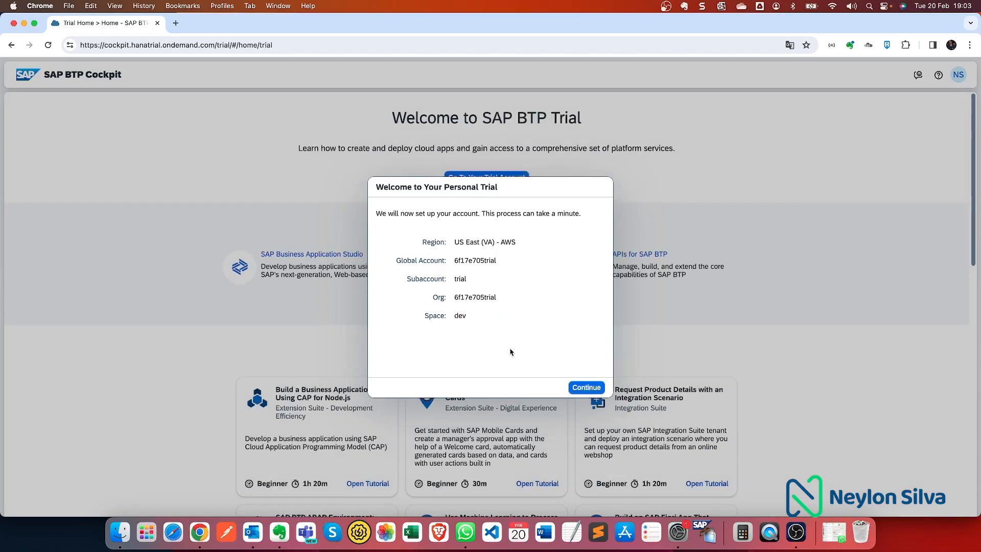
pyautogui.click(584, 388)
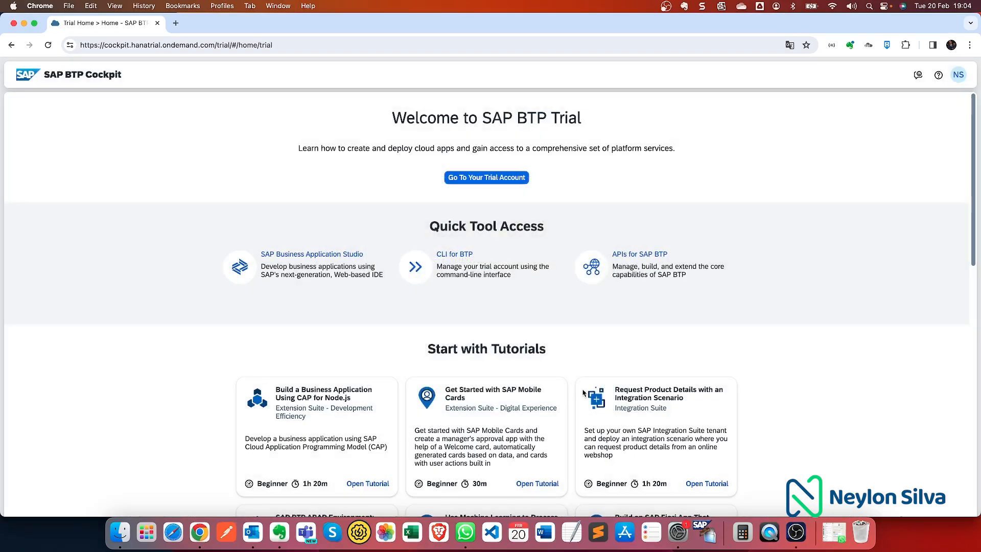
# - Go to the trial global account's Account Explorer from the welcome page
pyautogui.click(475, 179)
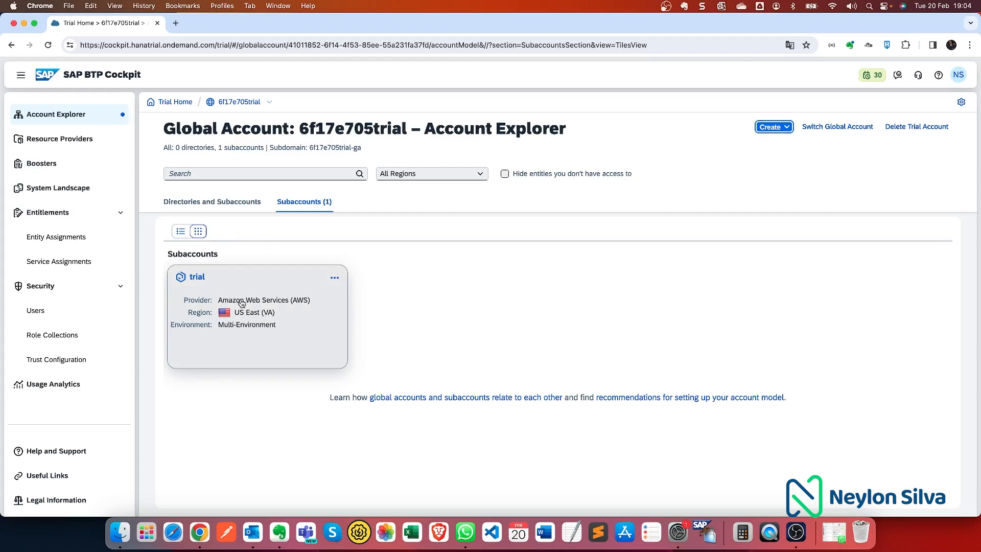
# - Change the 'trial' subaccount's display name to 'DEV - Neylon Corporation - CPI' and save
pyautogui.click(332, 281)
pyautogui.click(333, 303)
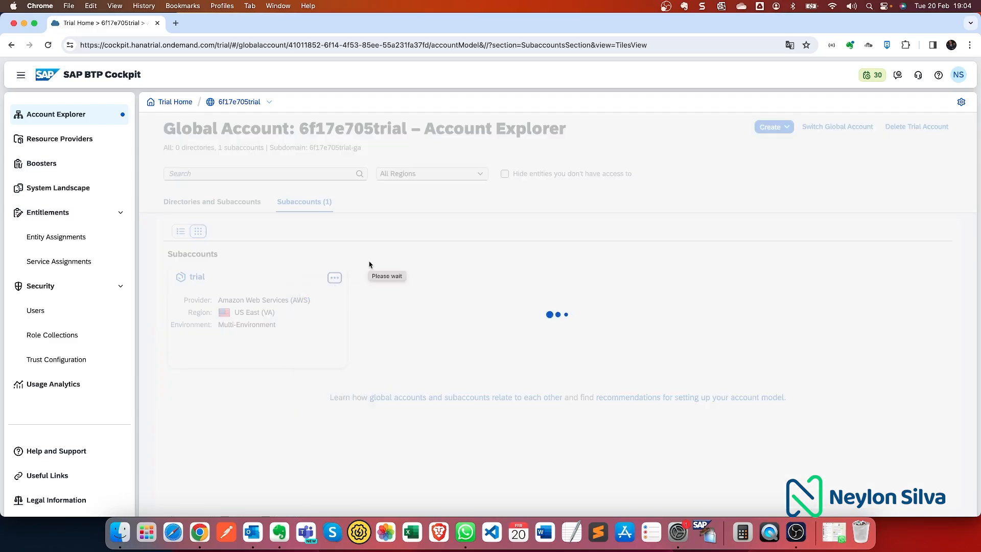
pyautogui.press('Delete')
pyautogui.press('Delete')
pyautogui.press('Delete')
pyautogui.press('Delete')
pyautogui.press('Delete')
pyautogui.write('DEV - Neylon Corpora')
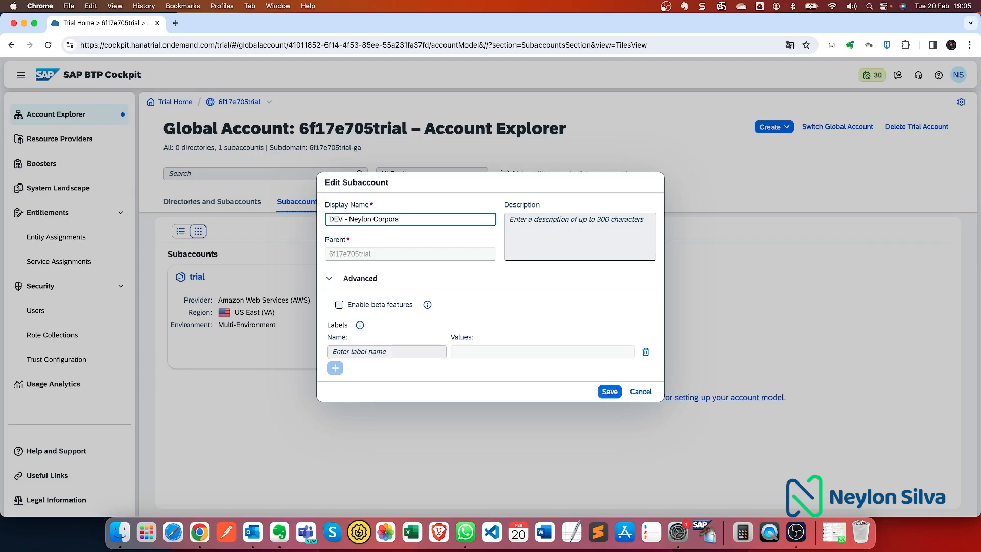
pyautogui.write('tion - CPI')
pyautogui.click(607, 392)
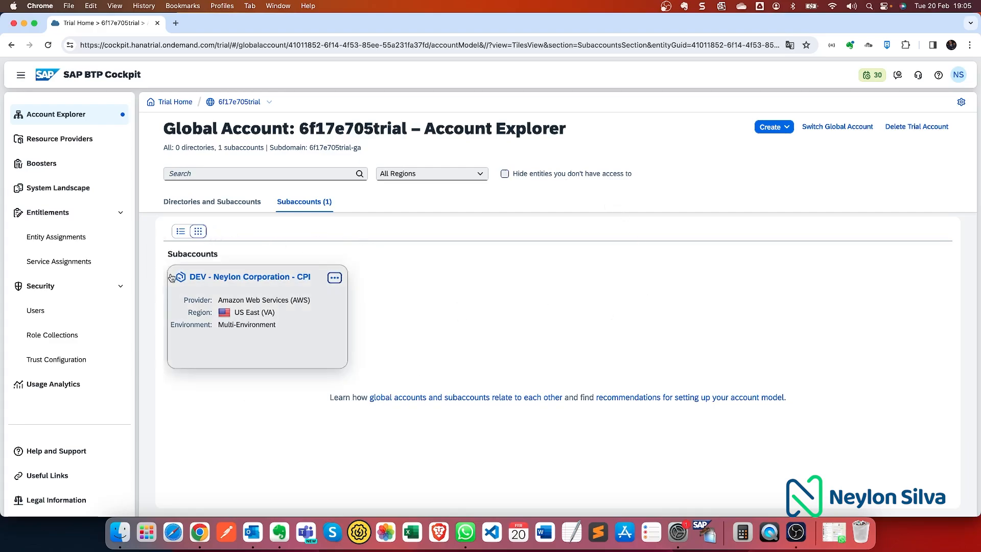
# - Start a new subaccount named 'TEST - Neylon Corporation'
pyautogui.click(772, 127)
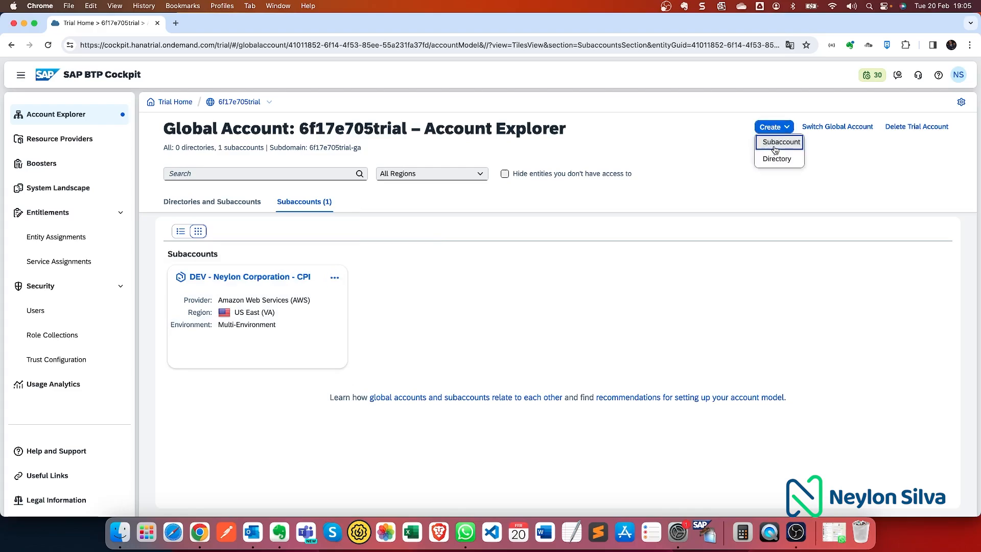
pyautogui.click(772, 148)
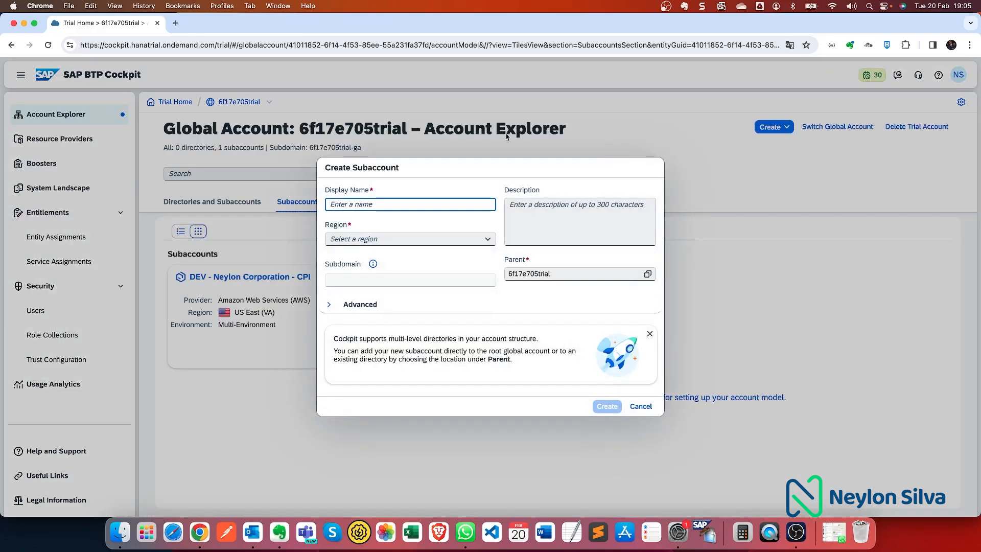
pyautogui.write('QAS-')
pyautogui.press('BackSpace')
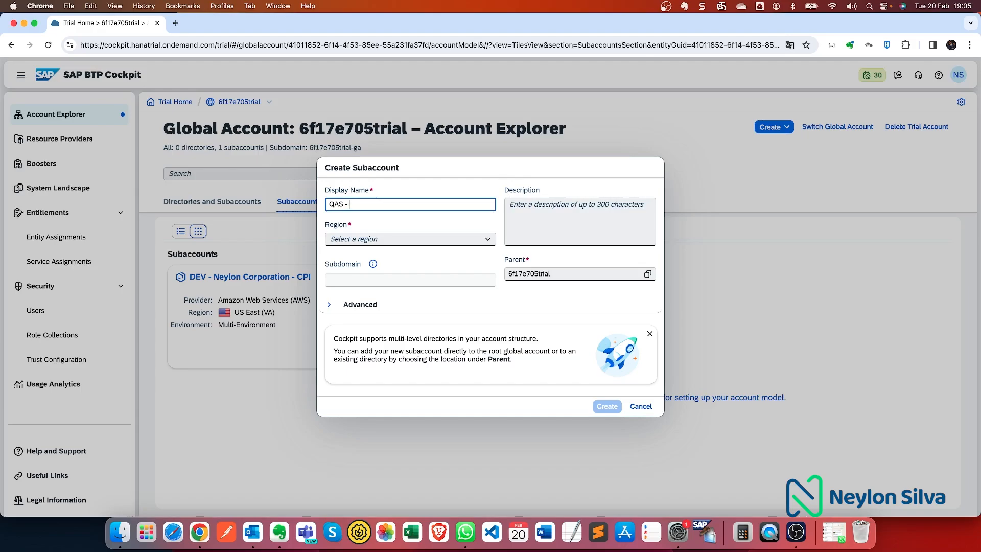
pyautogui.write('- Neylon')
pyautogui.press('BackSpace')
pyautogui.press('BackSpace')
pyautogui.press('BackSpace')
pyautogui.press('BackSpace')
pyautogui.press('BackSpace')
pyautogui.press('BackSpace')
pyautogui.press('BackSpace')
pyautogui.press('BackSpace')
pyautogui.press('BackSpace')
pyautogui.press('BackSpace')
pyautogui.press('BackSpace')
pyautogui.write('TEST - Neylon Corporation')
# - Create the TEST subaccount in US East (VA) with subdomain test-neylon-cpi, then open the DEV subaccount
pyautogui.click(417, 240)
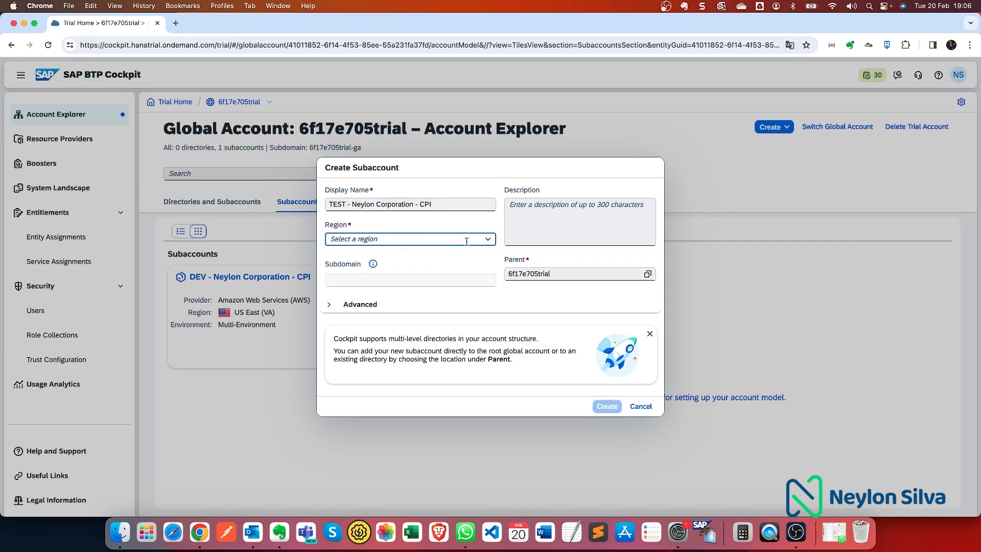
pyautogui.click(488, 239)
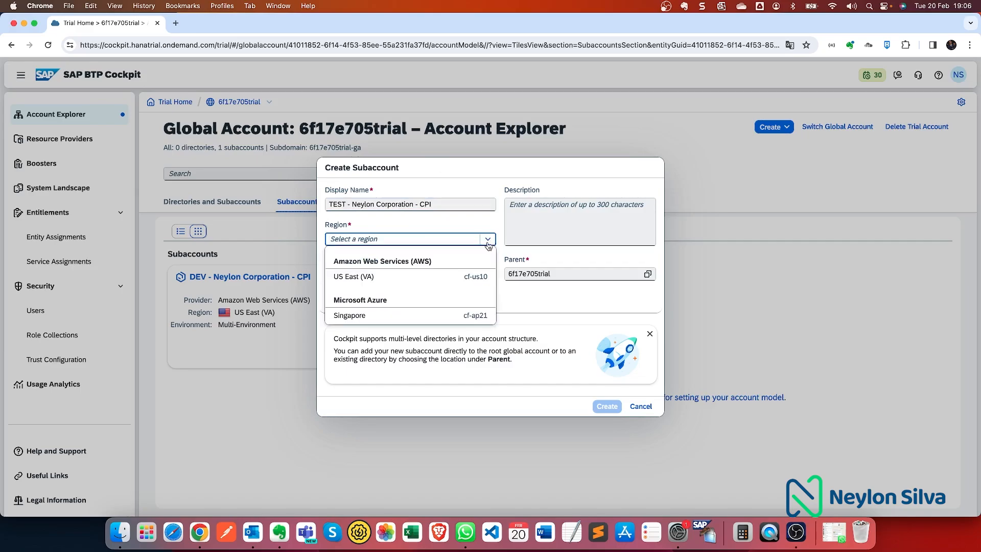
pyautogui.click(442, 280)
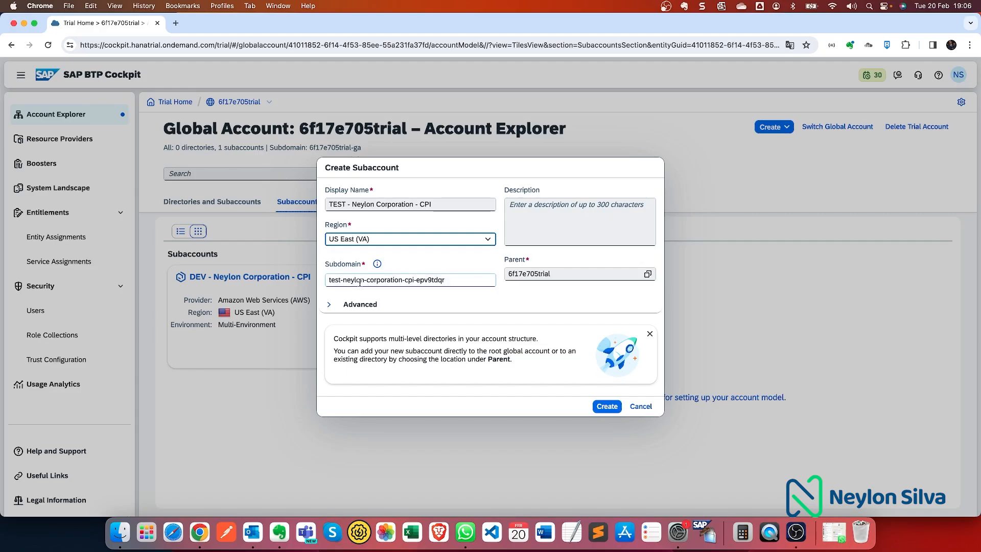
pyautogui.moveTo(416, 282); pyautogui.dragTo(455, 283)
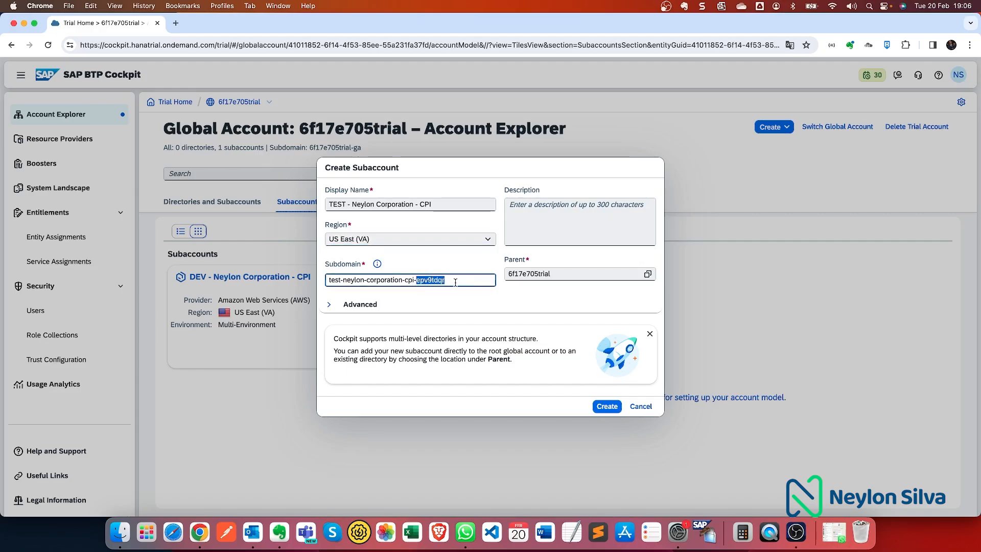
pyautogui.press('BackSpace')
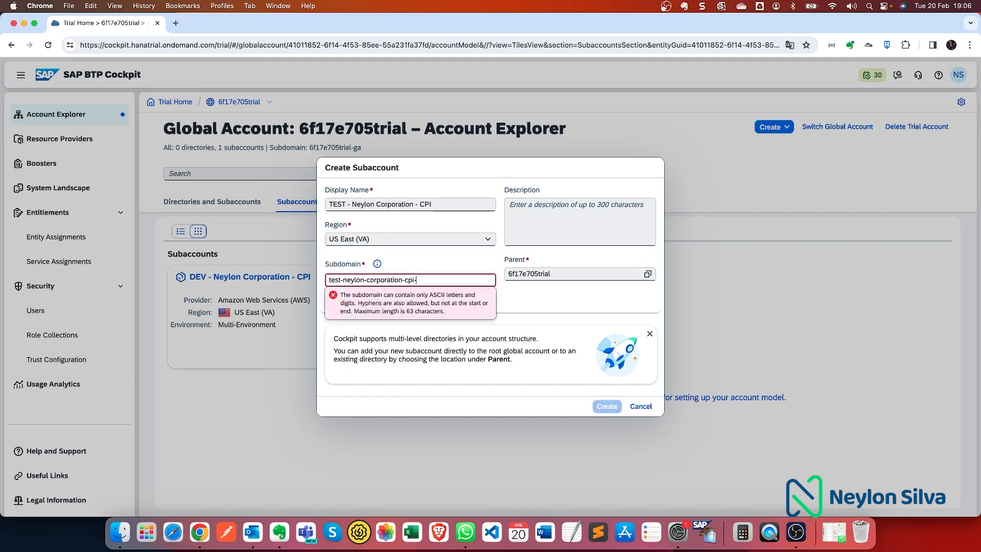
pyautogui.press('BackSpace')
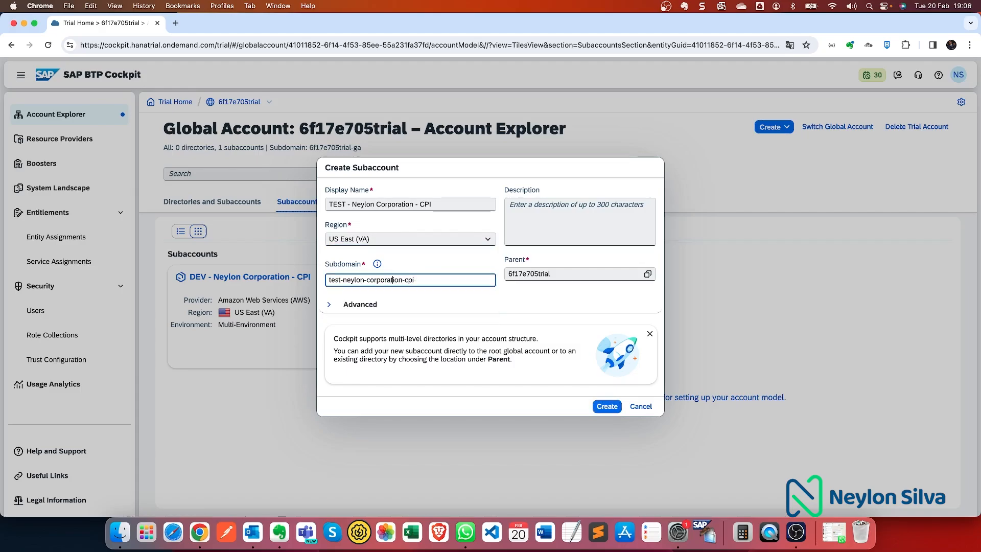
pyautogui.press('BackSpace')
pyautogui.press('BackSpace')
pyautogui.press('BackSpace')
pyautogui.press('BackSpace')
pyautogui.press('BackSpace')
pyautogui.press('BackSpace')
pyautogui.press('BackSpace')
pyautogui.press('BackSpace')
pyautogui.press('BackSpace')
pyautogui.press('BackSpace')
pyautogui.press('BackSpace')
pyautogui.press('BackSpace')
pyautogui.click(606, 406)
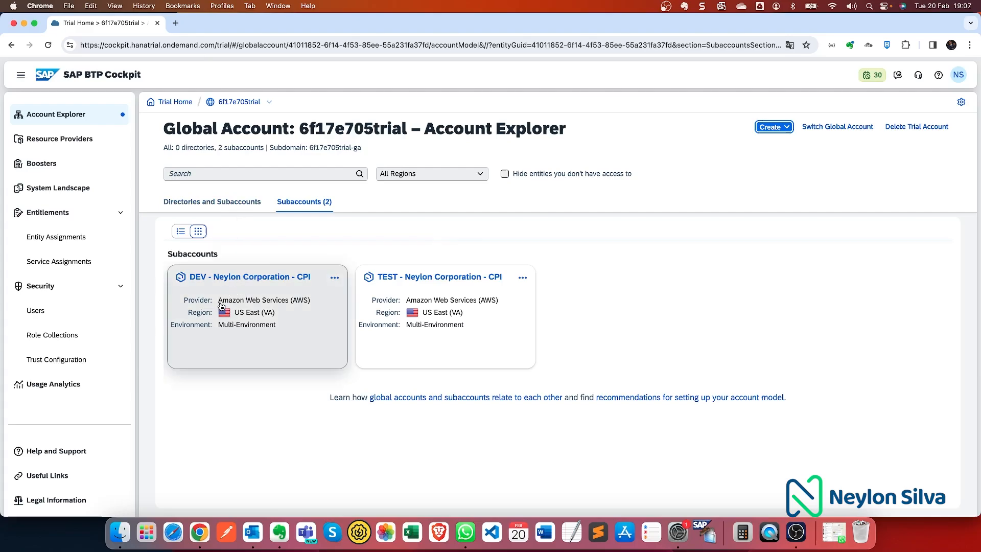
pyautogui.click(238, 301)
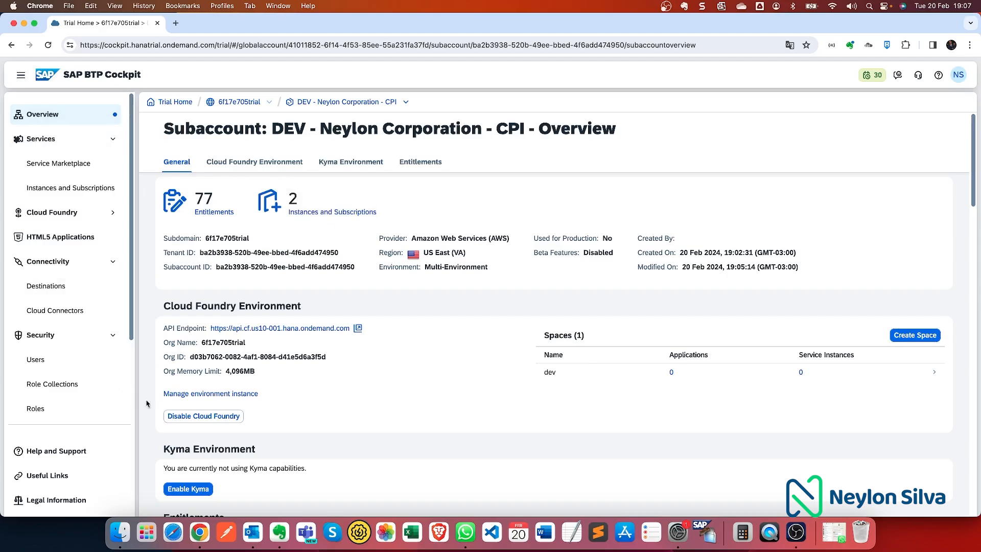
# - Create an Integration Suite subscription on the trial plan under Instances and Subscriptions
pyautogui.click(59, 189)
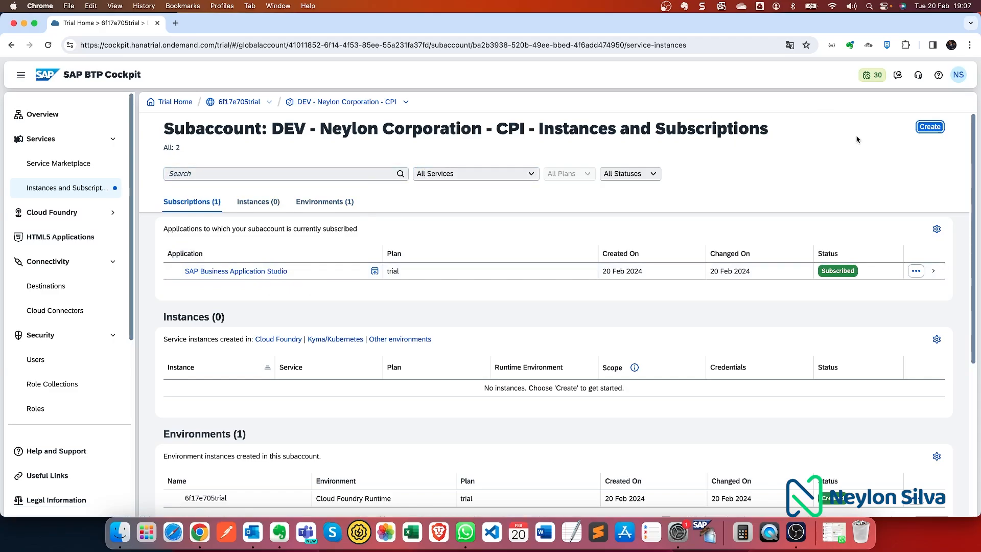
pyautogui.click(927, 128)
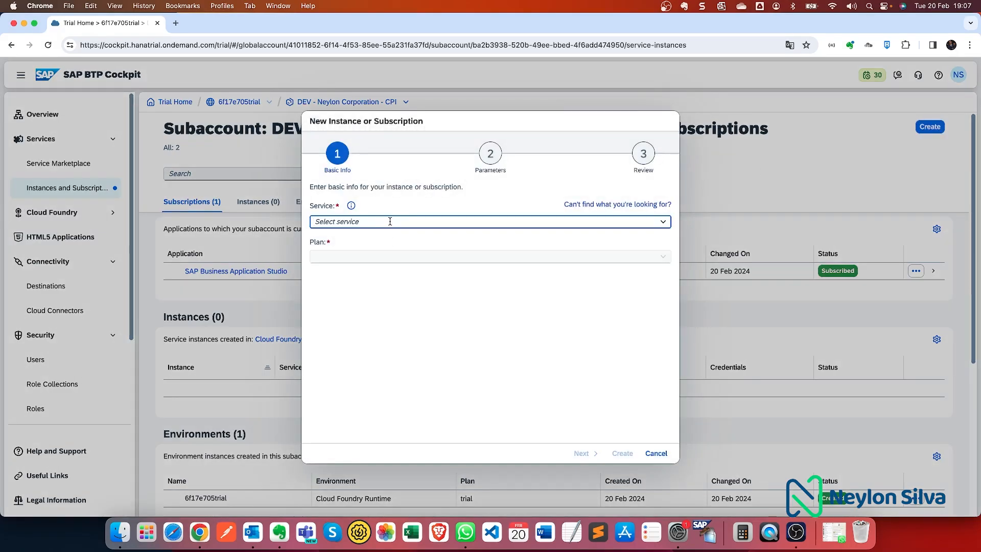
pyautogui.write('Integration Suite')
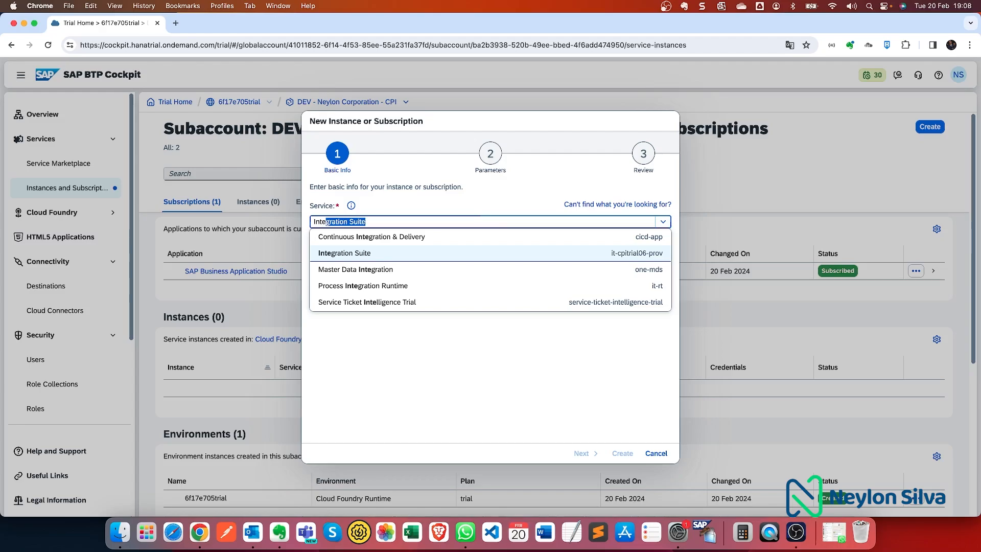
pyautogui.click(376, 254)
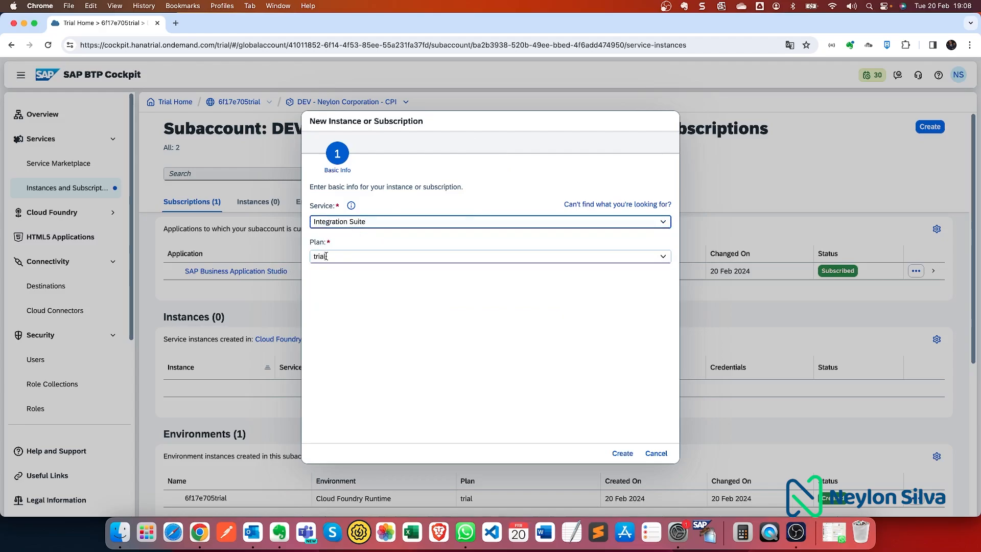
pyautogui.click(627, 452)
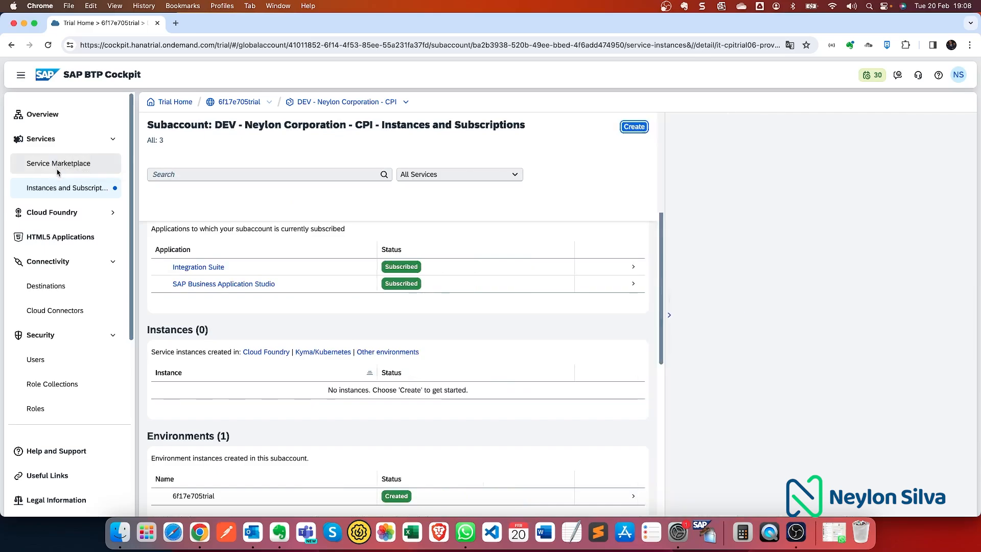
# - View the Integration Suite service details in the Service Marketplace, then go to the subaccount's Users
pyautogui.click(58, 171)
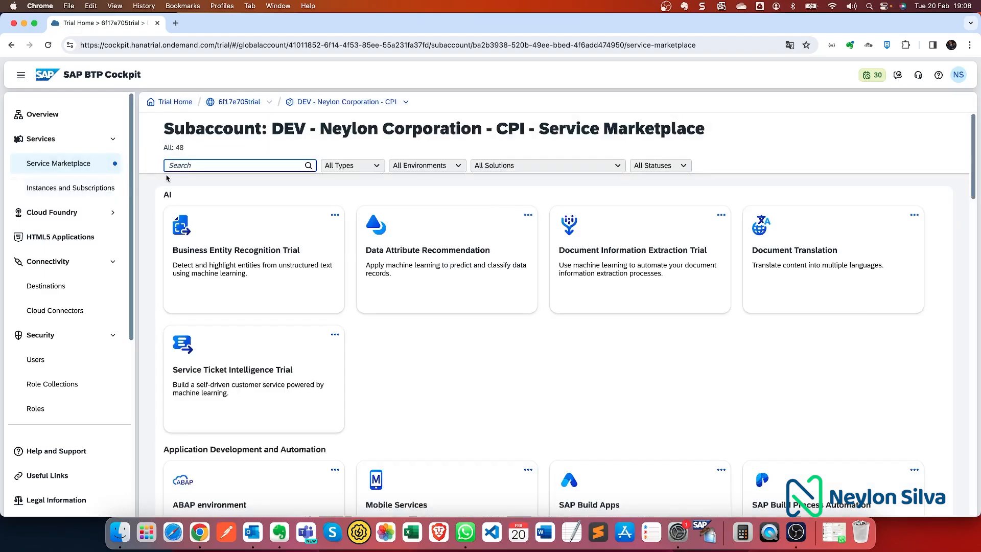
pyautogui.write('integra')
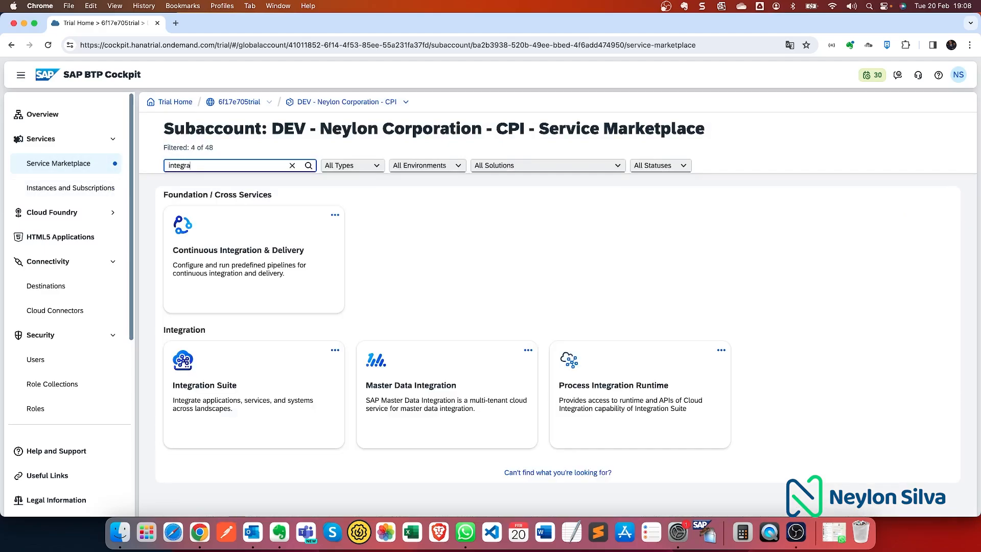
pyautogui.click(246, 406)
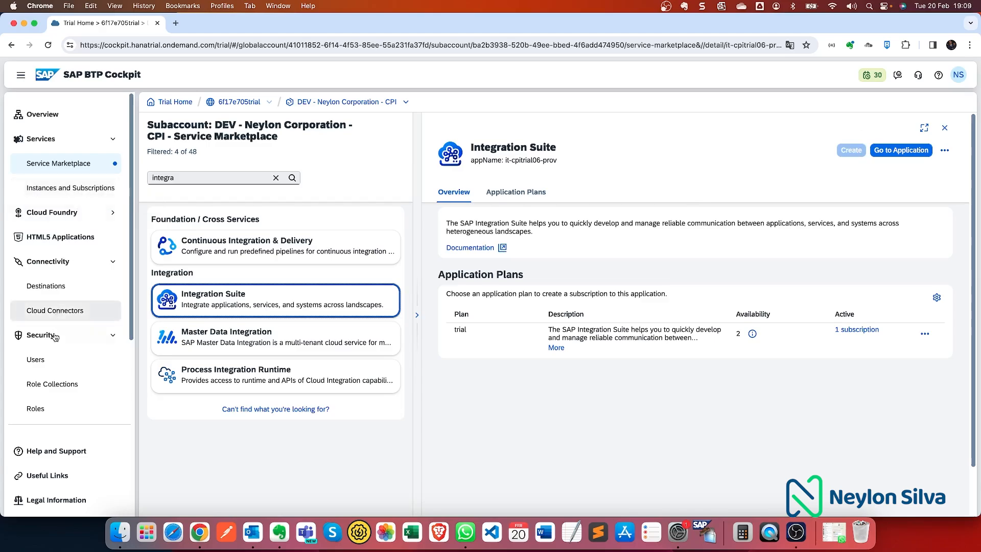
pyautogui.click(46, 361)
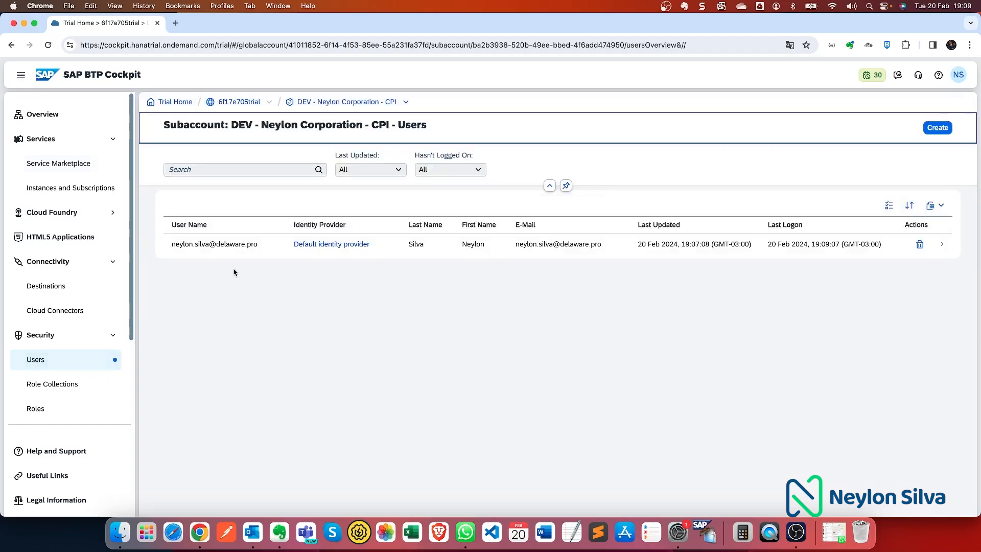
# - For the user, select the three Business_Application_Studio role collections and Cloud Connector Administrator
pyautogui.click(944, 248)
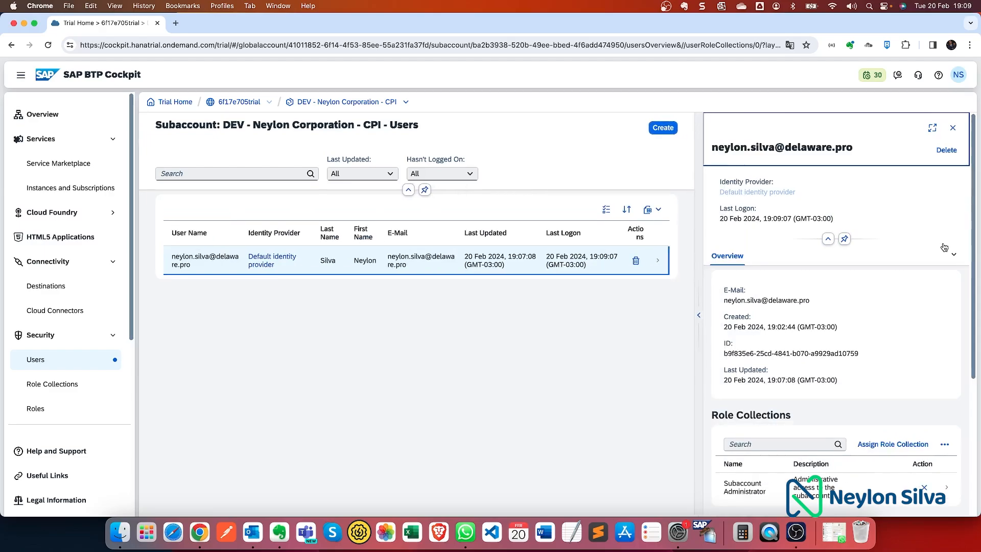
pyautogui.scroll(-2, 930, 259)
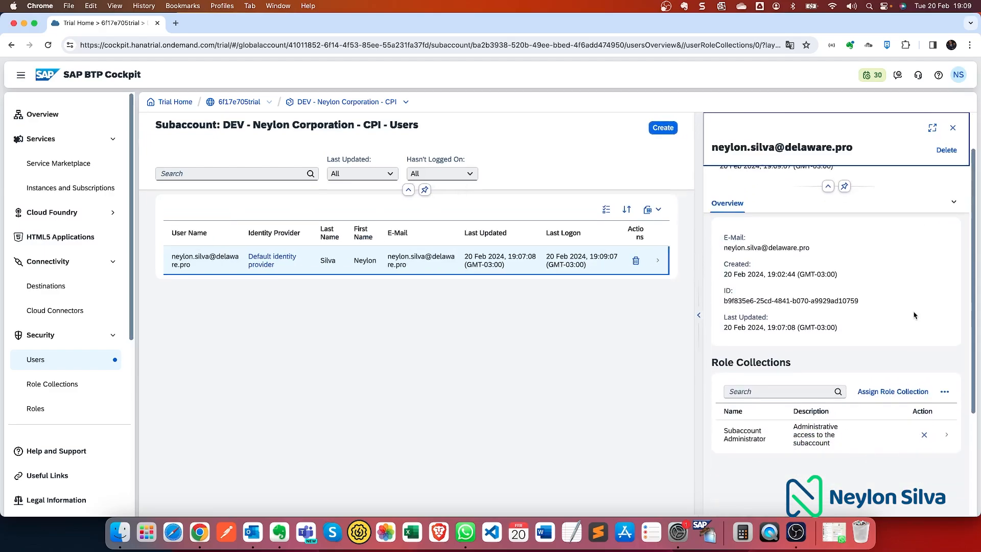
pyautogui.click(903, 394)
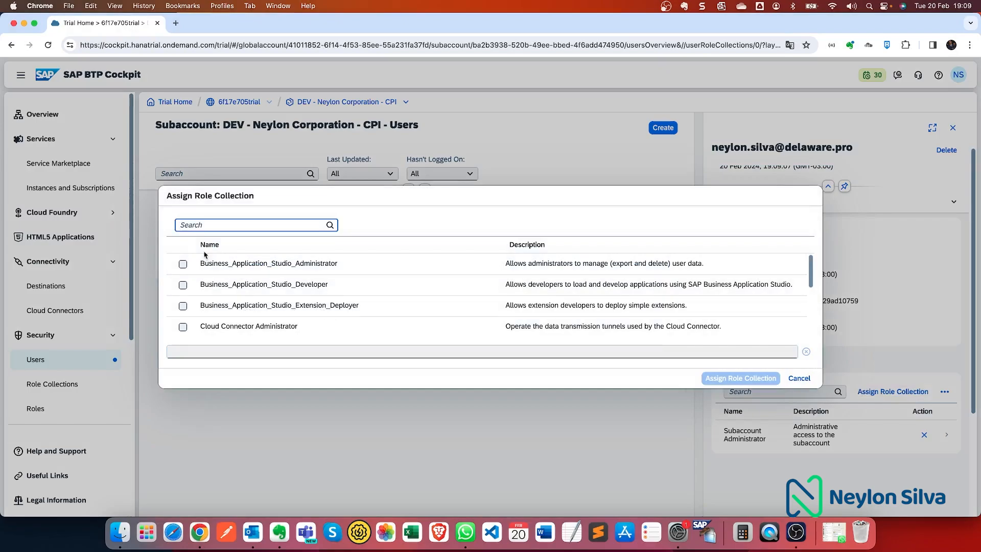
pyautogui.click(183, 263)
pyautogui.click(183, 285)
pyautogui.click(183, 305)
pyautogui.click(183, 327)
# - Add Connectivity and Destination, Destination, Integration_Provisioner, Subaccount Service Administrator and Subaccount Viewer, then assign all
pyautogui.scroll(-1, 184, 321)
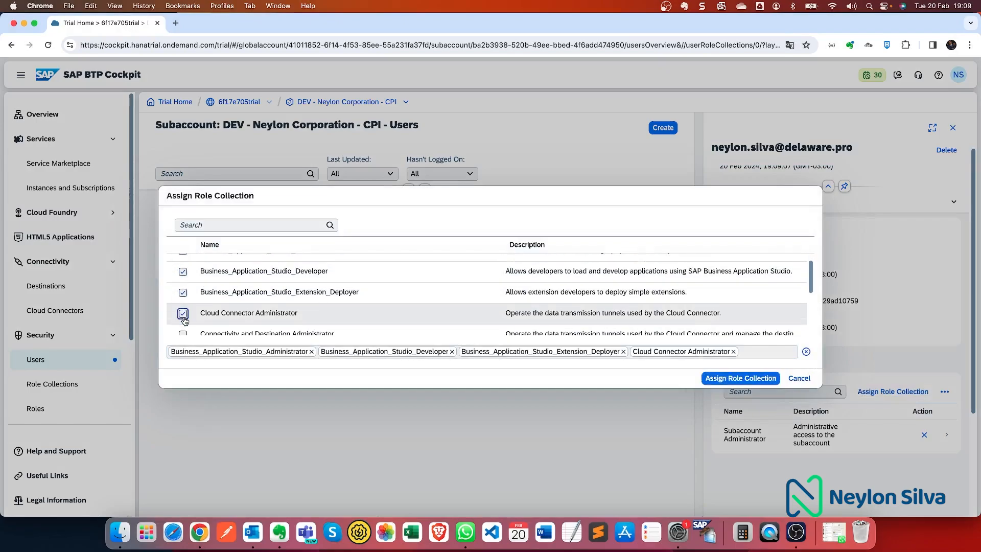
pyautogui.click(183, 321)
pyautogui.scroll(-1, 184, 322)
pyautogui.click(183, 327)
pyautogui.scroll(-2, 184, 321)
pyautogui.click(183, 305)
pyautogui.click(183, 323)
pyautogui.scroll(-1, 184, 324)
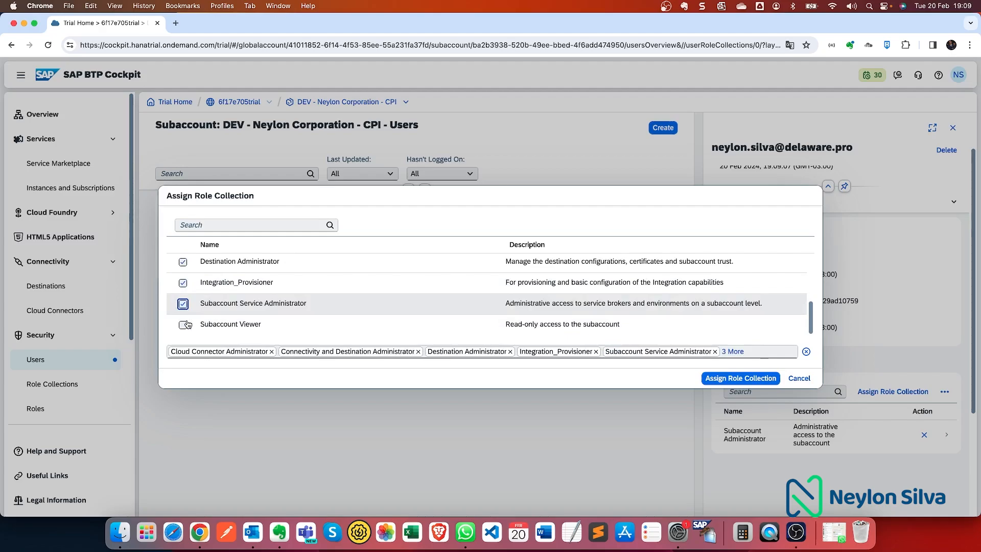
pyautogui.click(183, 324)
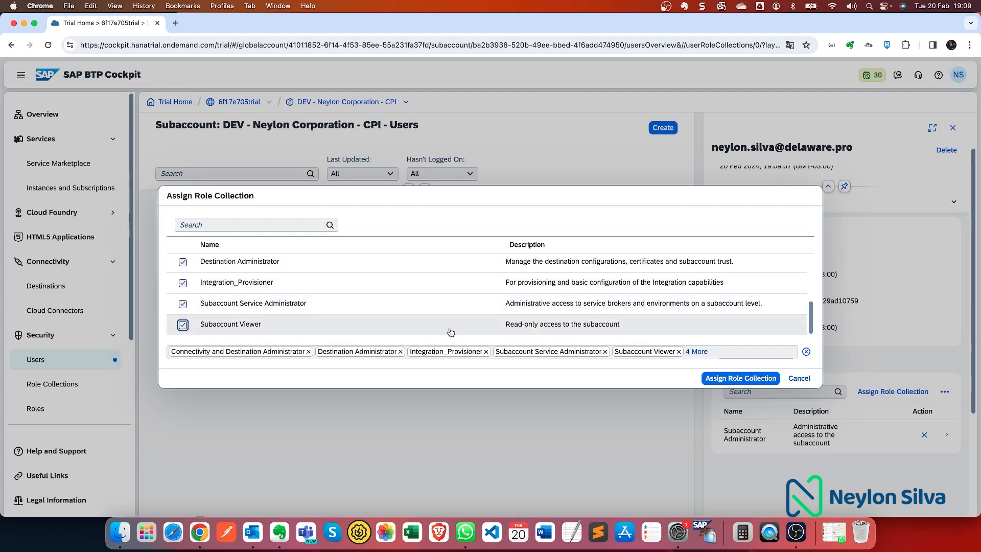
pyautogui.click(751, 378)
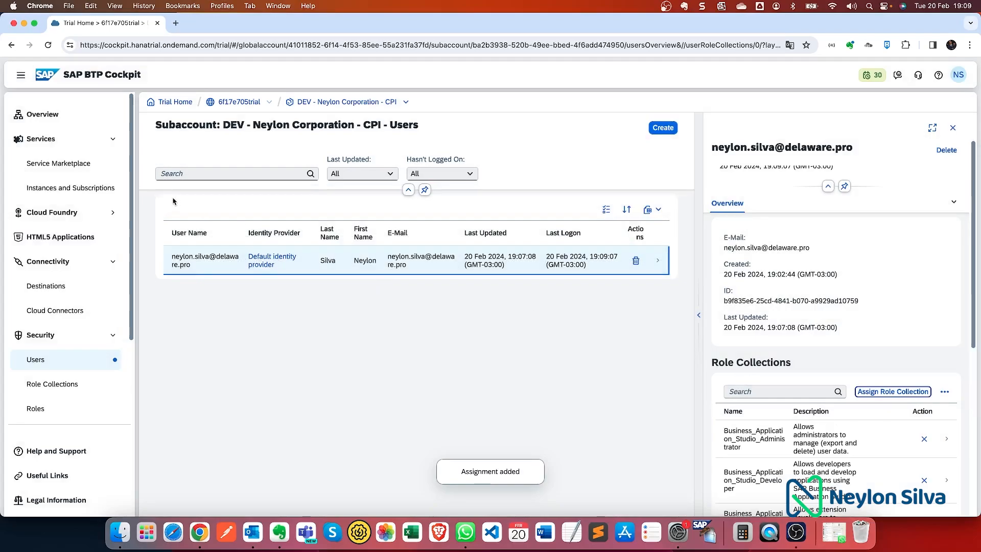
pyautogui.click(52, 189)
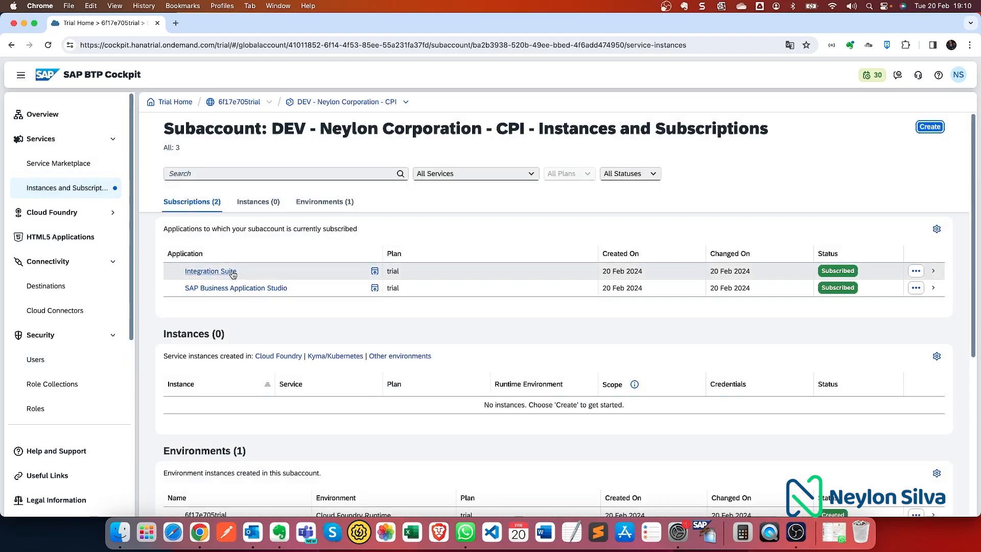
# - Launch Integration Suite from Instances and Subscriptions, close What's New, and choose Add Capabilities
pyautogui.click(225, 273)
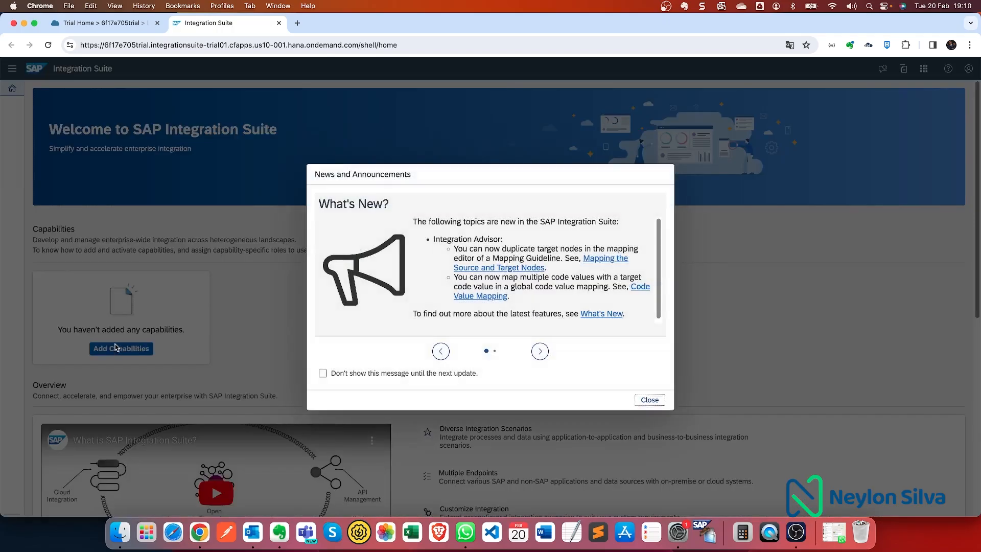
pyautogui.click(649, 399)
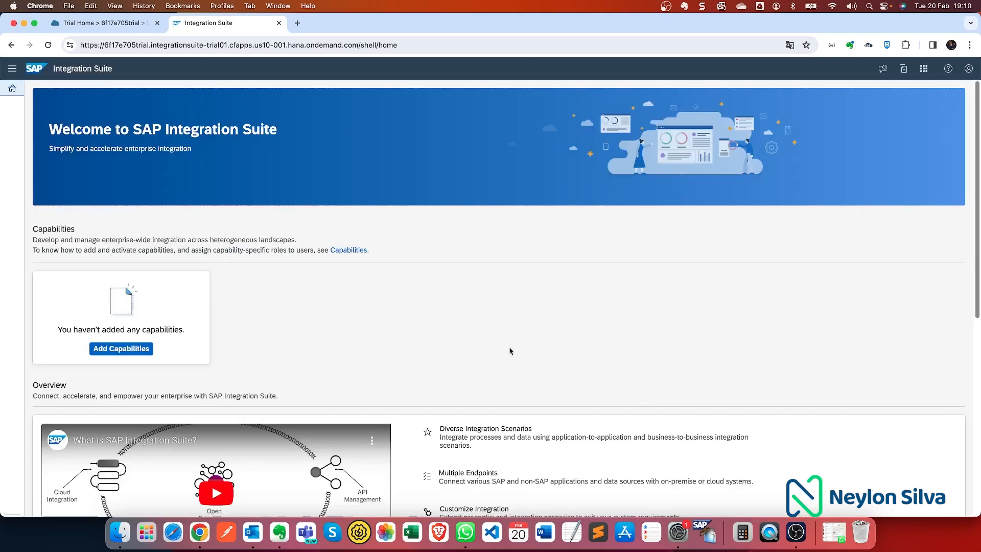
pyautogui.click(135, 349)
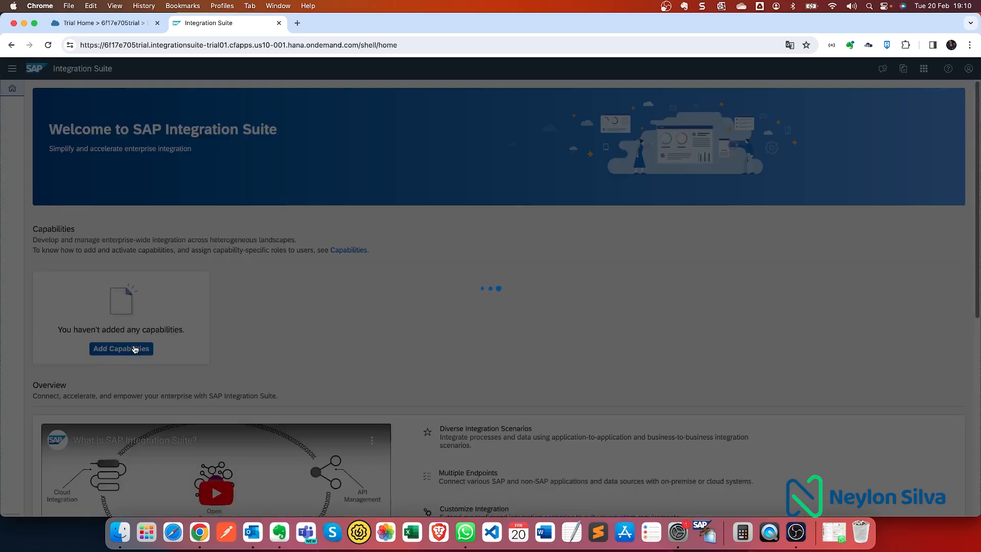
# - Select all Integration Suite capabilities, from Build Integration Scenarios through Integration Technology Guidance
pyautogui.scroll(-2, 186, 265)
pyautogui.scroll(-3, 189, 268)
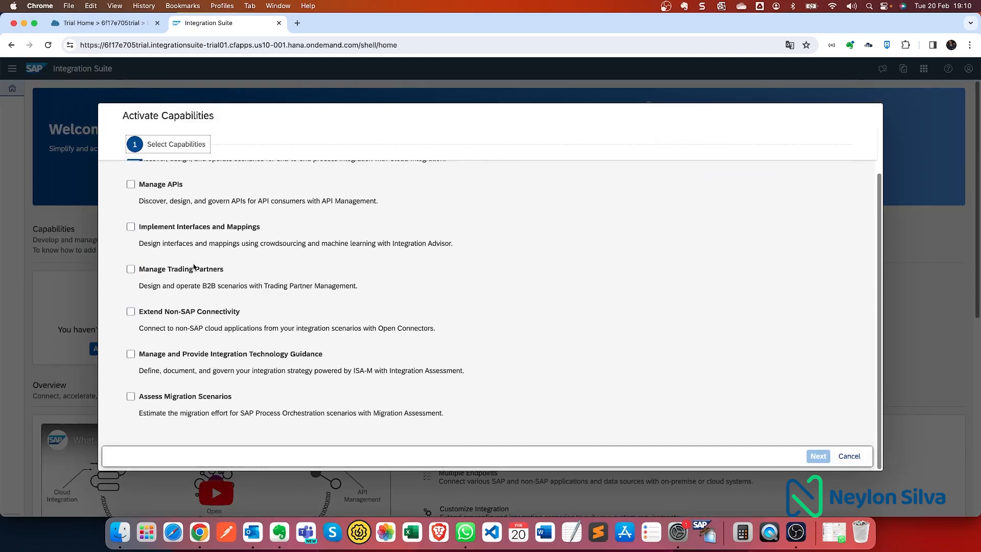
pyautogui.scroll(5, 470, 254)
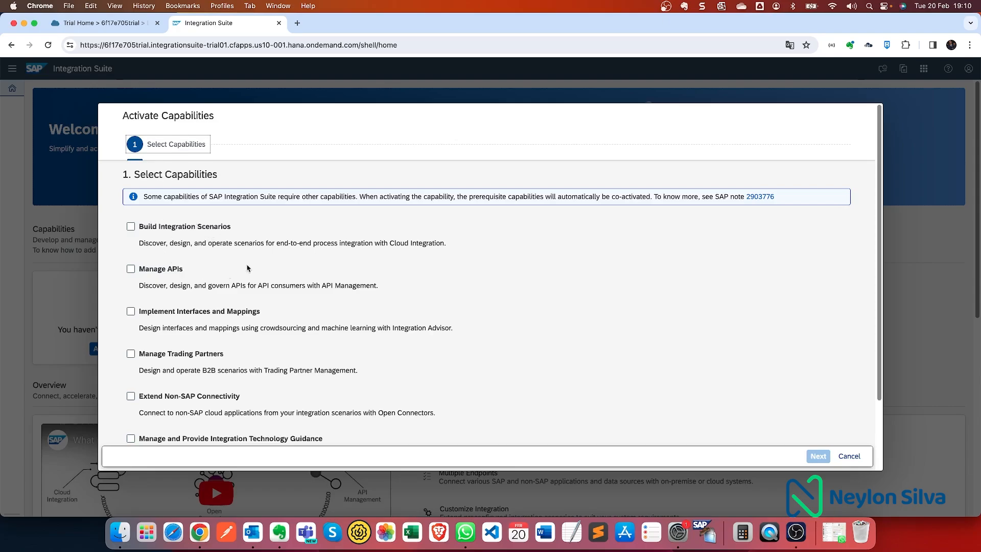
pyautogui.click(131, 227)
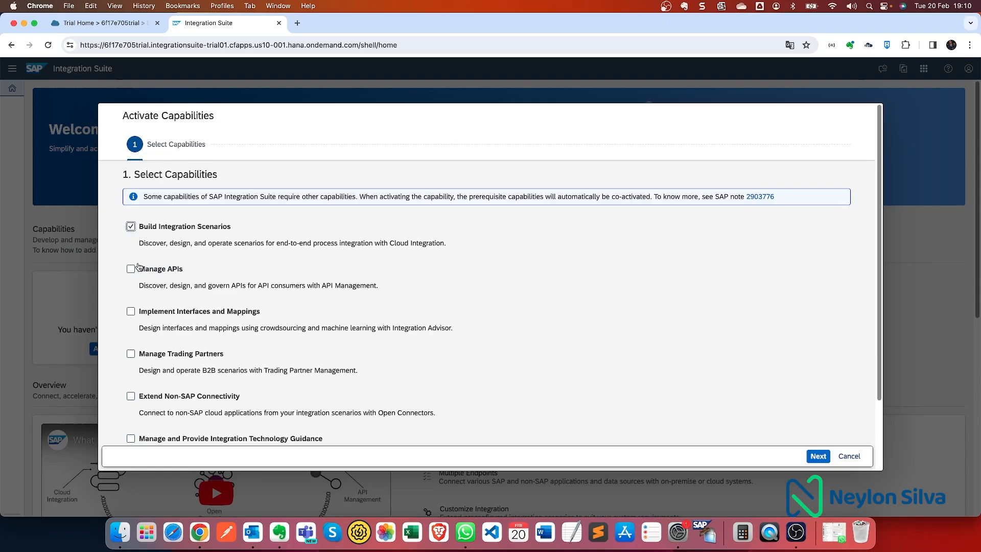
pyautogui.click(132, 268)
pyautogui.click(131, 311)
pyautogui.click(130, 354)
pyautogui.click(131, 397)
pyautogui.scroll(-1, 145, 364)
pyautogui.scroll(-1, 145, 363)
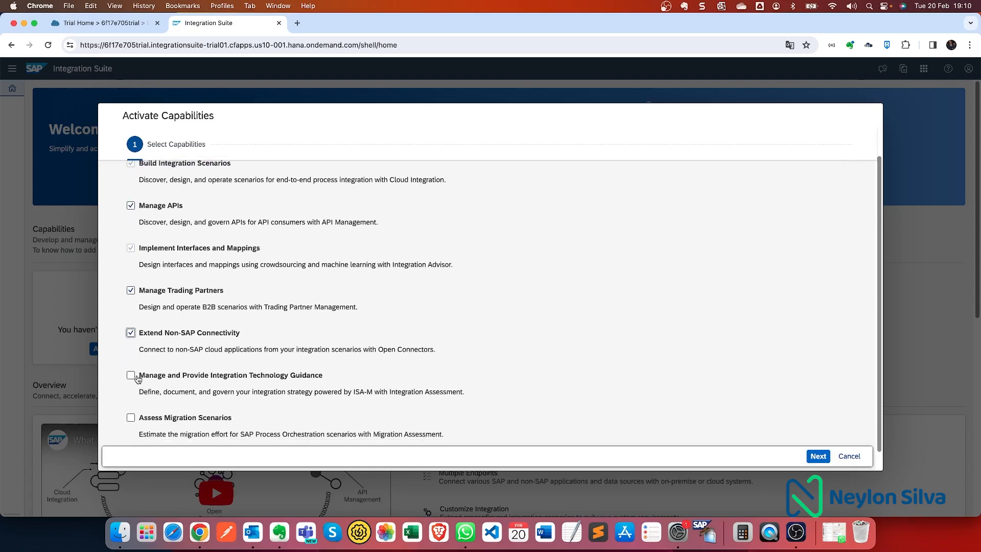
pyautogui.click(131, 374)
pyautogui.scroll(-3, 156, 385)
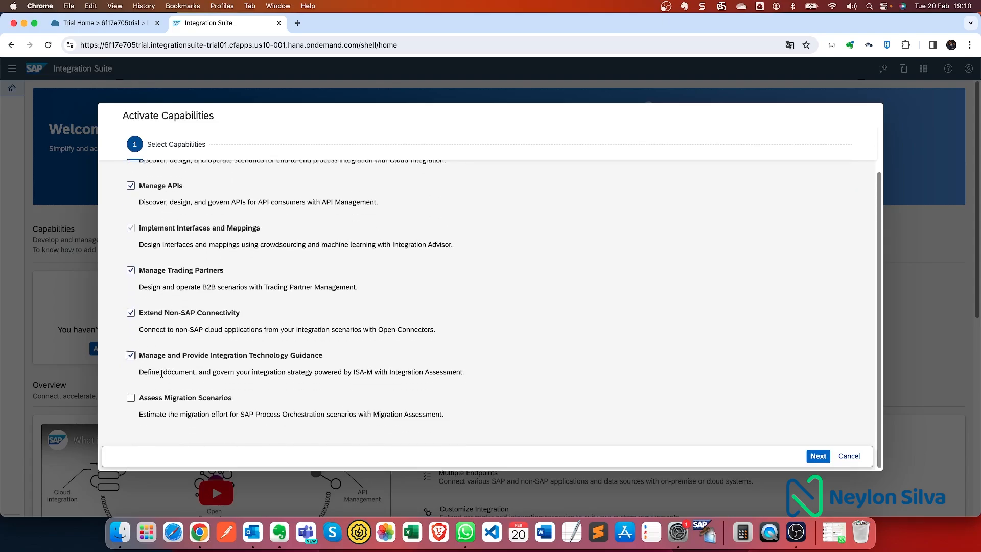
pyautogui.click(132, 398)
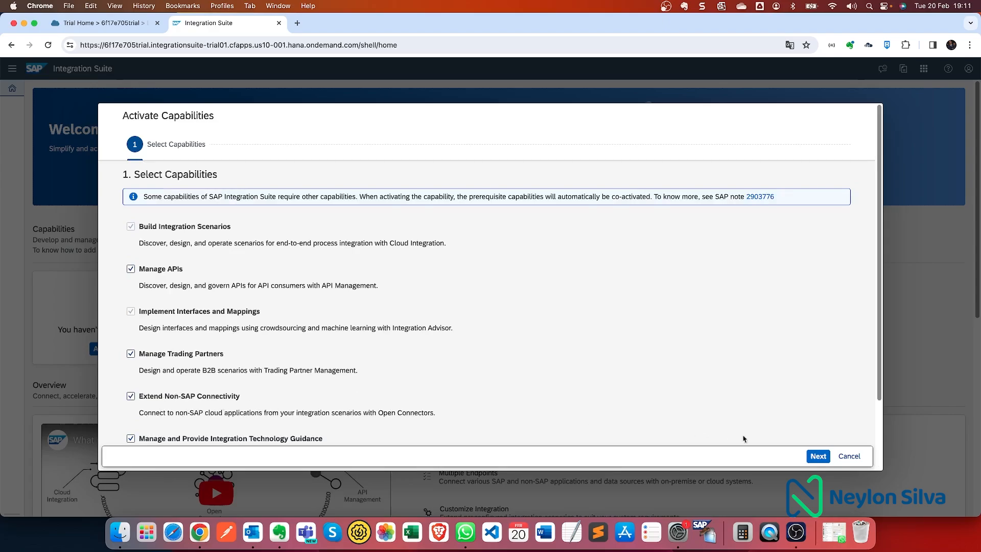
# - Enable API Business Hub Enterprise and Graph for API Management, then activate the capabilities
pyautogui.click(817, 455)
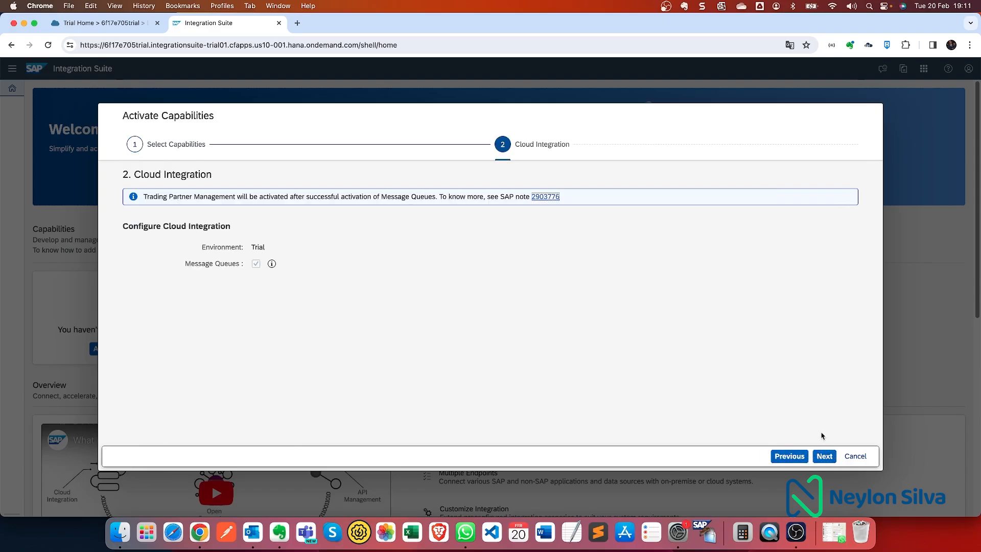
pyautogui.click(827, 457)
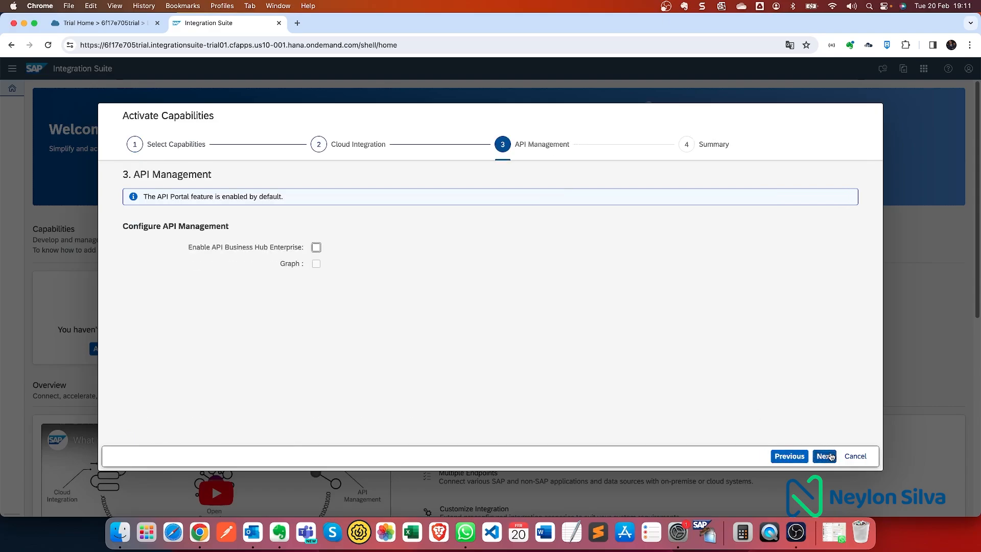
pyautogui.click(316, 247)
pyautogui.click(316, 263)
pyautogui.click(824, 455)
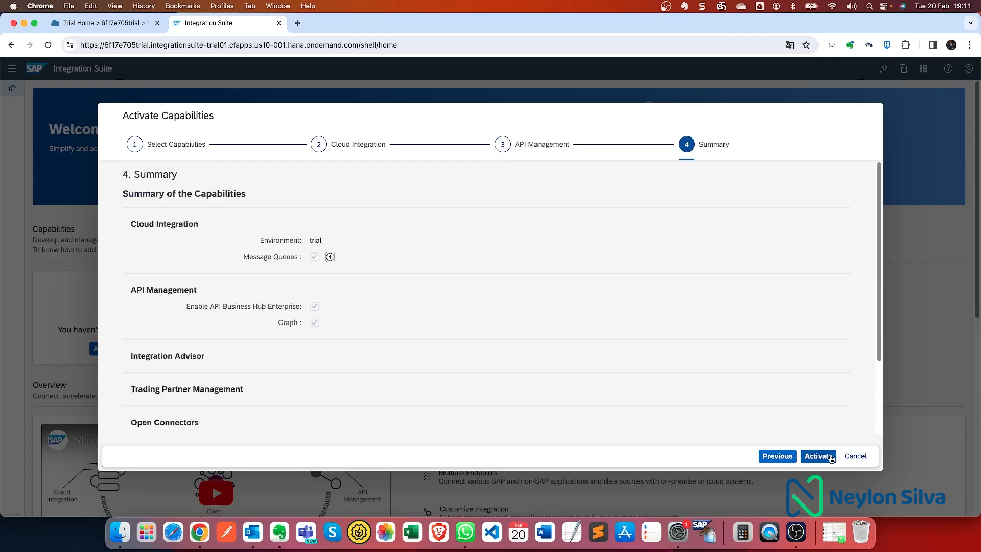
pyautogui.click(825, 456)
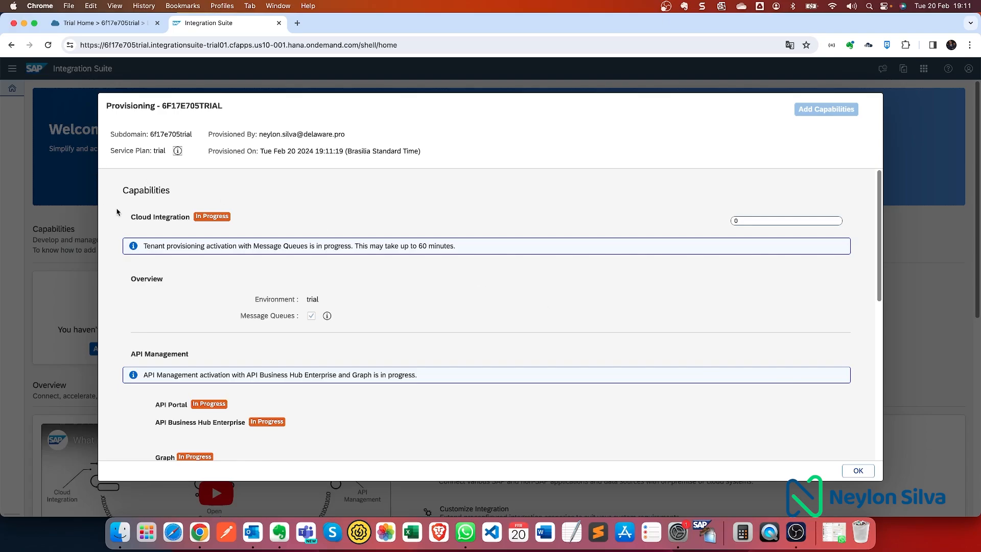
# - Watch Cloud Integration and API Management provisioning until all show Active, then confirm with OK
pyautogui.moveTo(132, 215); pyautogui.dragTo(203, 212)
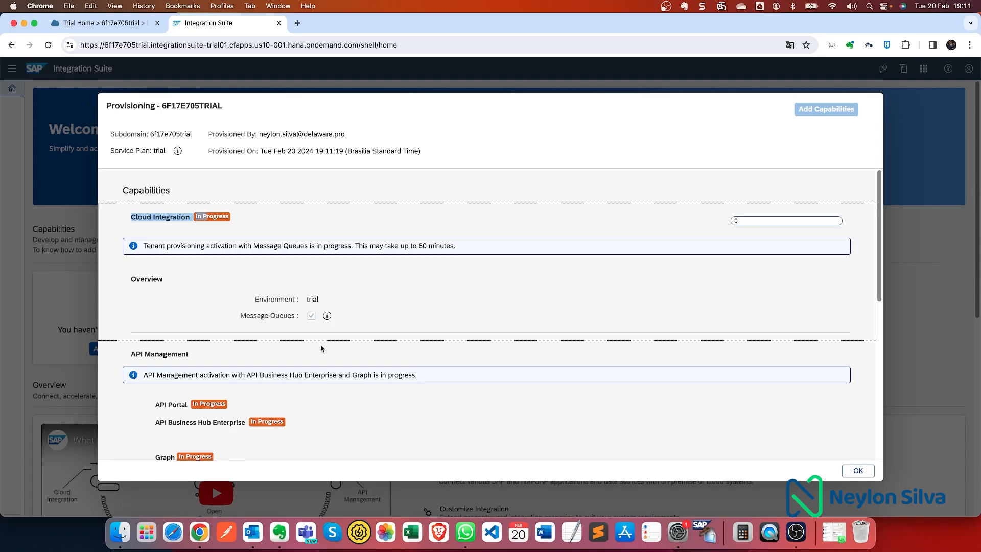
pyautogui.scroll(-10, 322, 350)
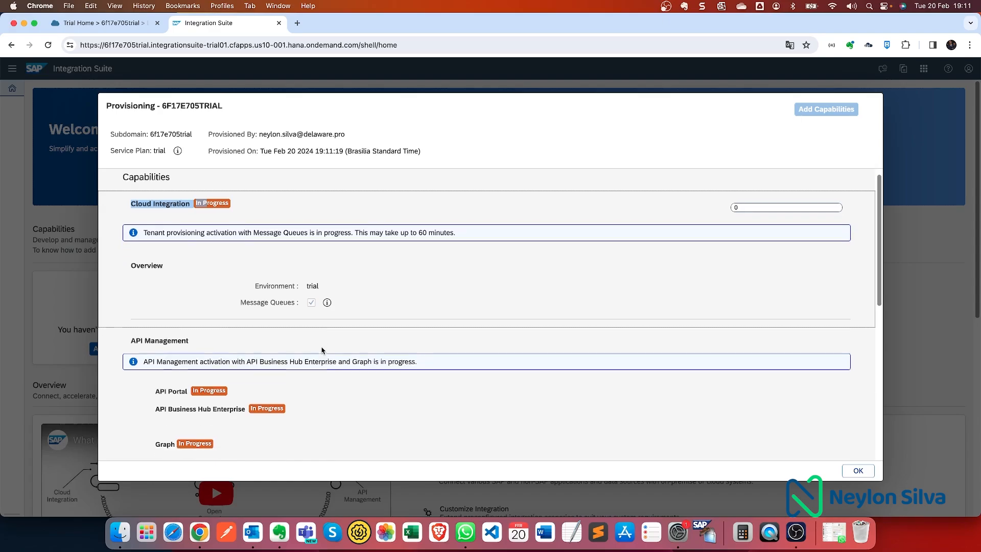
pyautogui.scroll(-6, 335, 343)
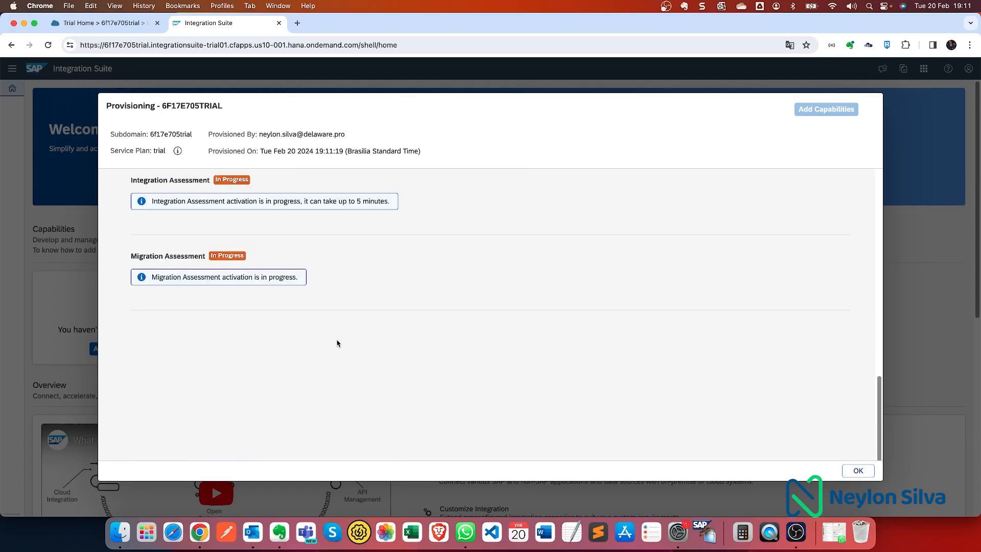
pyautogui.scroll(5, 337, 341)
pyautogui.scroll(-1, 338, 337)
pyautogui.scroll(5, 337, 339)
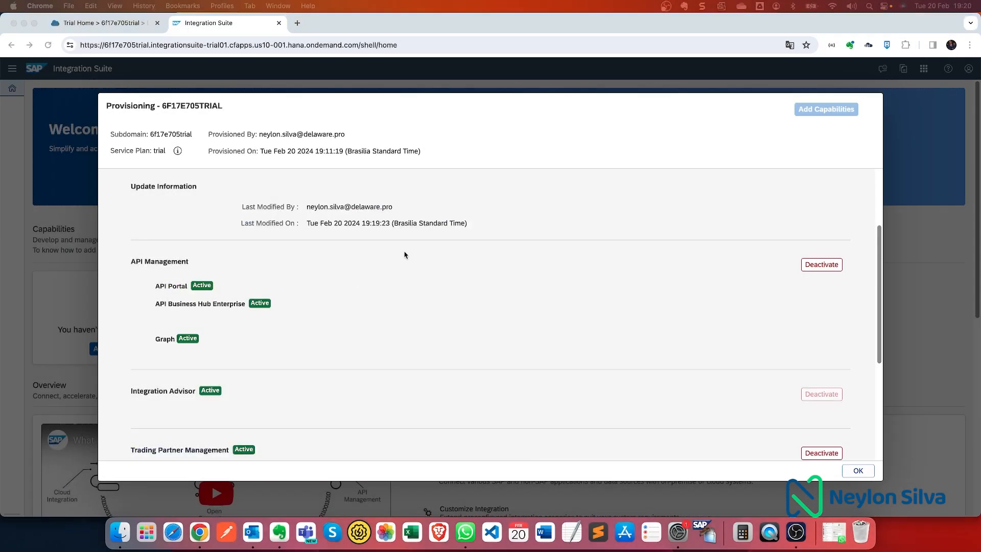
pyautogui.scroll(3, 405, 265)
pyautogui.scroll(2, 406, 287)
pyautogui.scroll(-10, 189, 253)
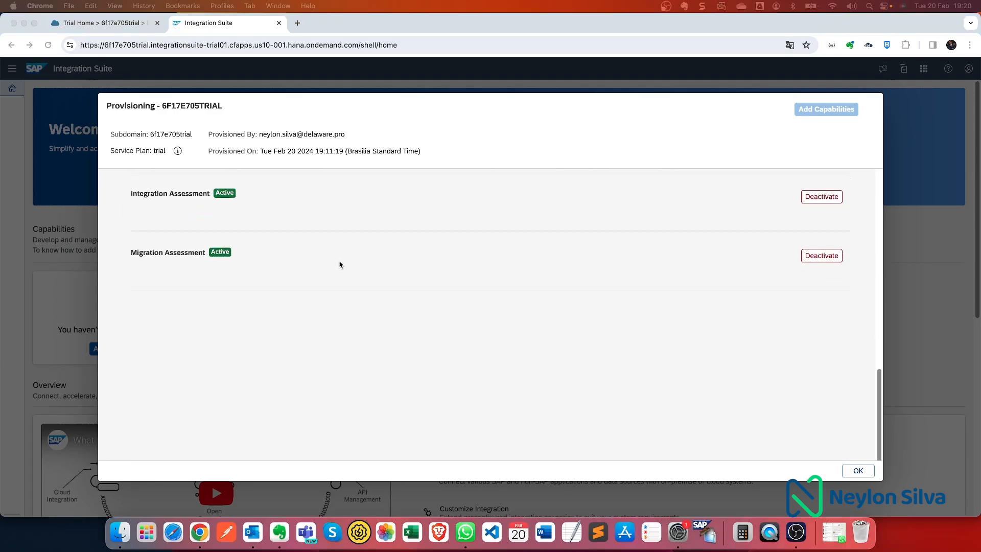
pyautogui.scroll(-1, 590, 317)
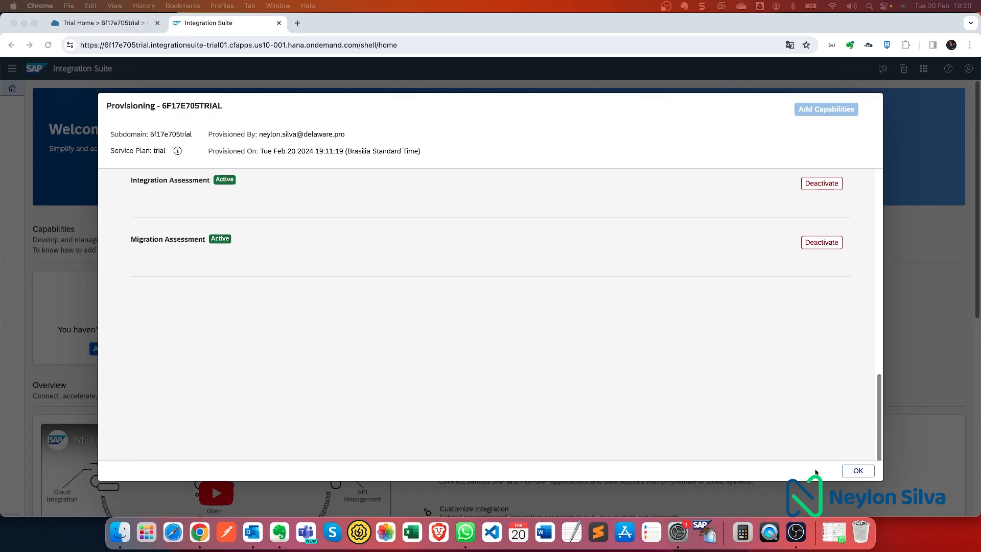
pyautogui.click(859, 474)
pyautogui.click(860, 474)
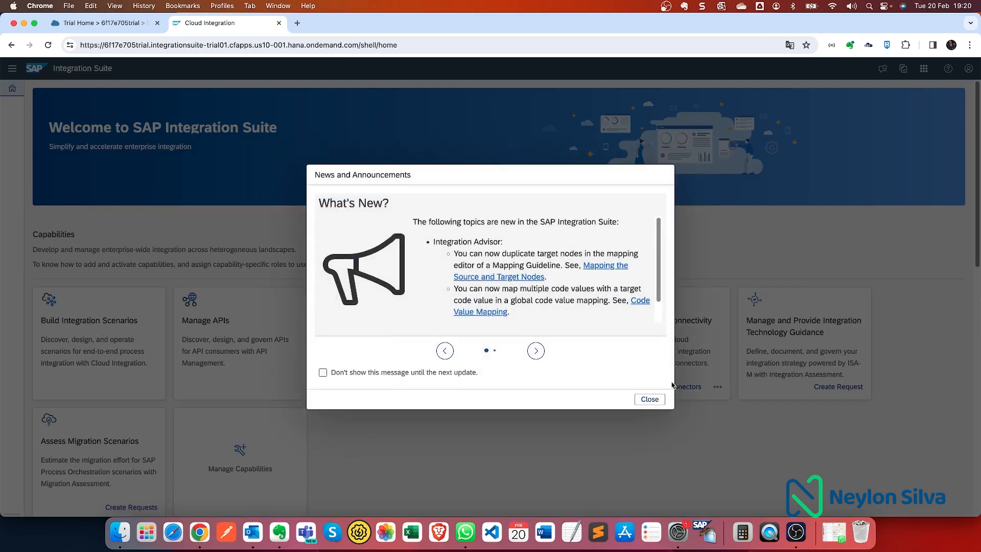
# - Close the What's New announcement and look over the seven capability tiles
pyautogui.click(649, 399)
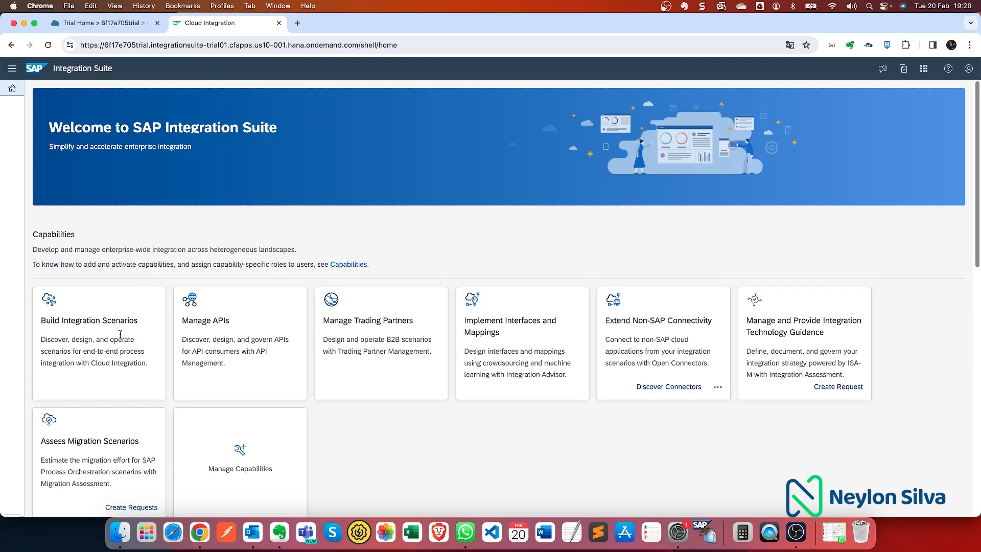
pyautogui.scroll(-1, 128, 317)
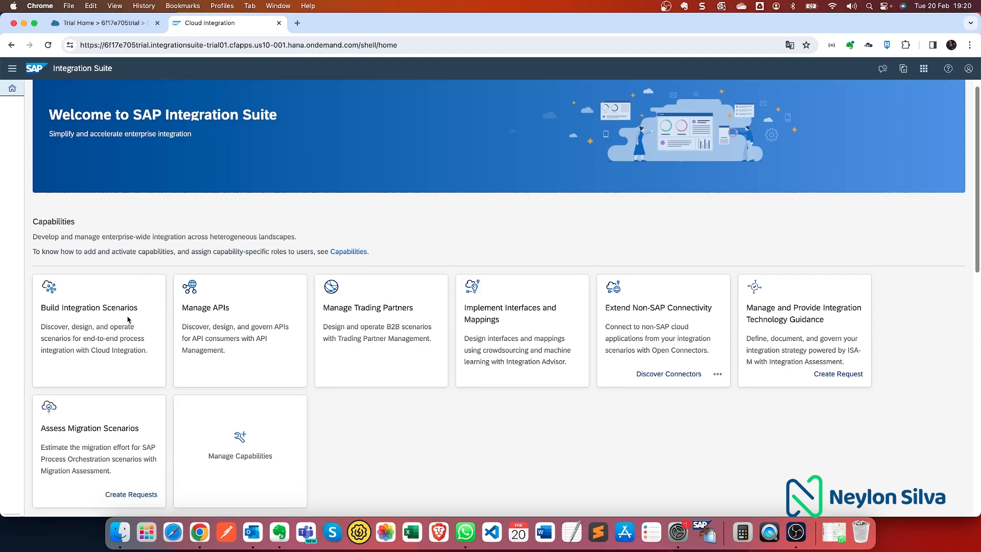
pyautogui.scroll(-2, 127, 319)
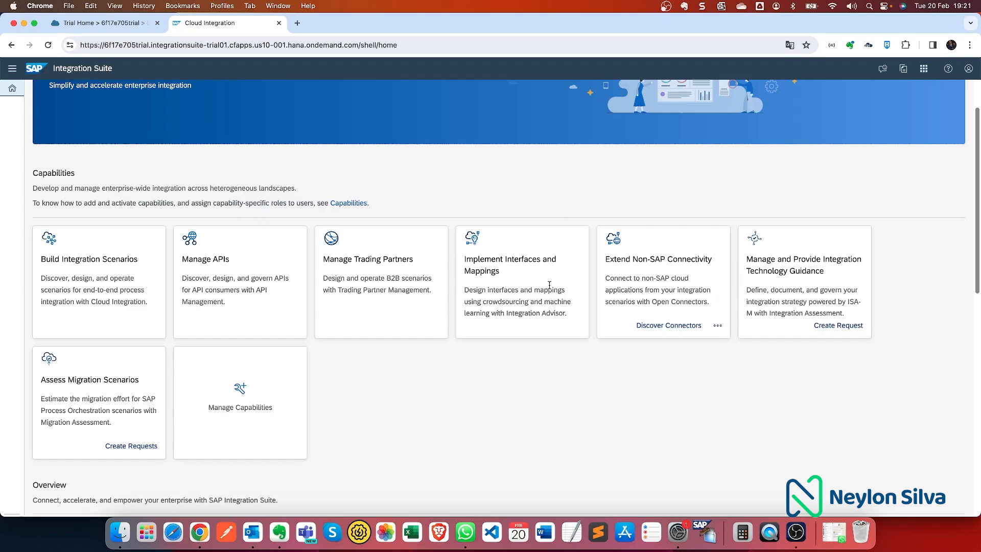
# - Open the trial user under the subaccount's Security > Users and start assigning role collections
pyautogui.click(147, 28)
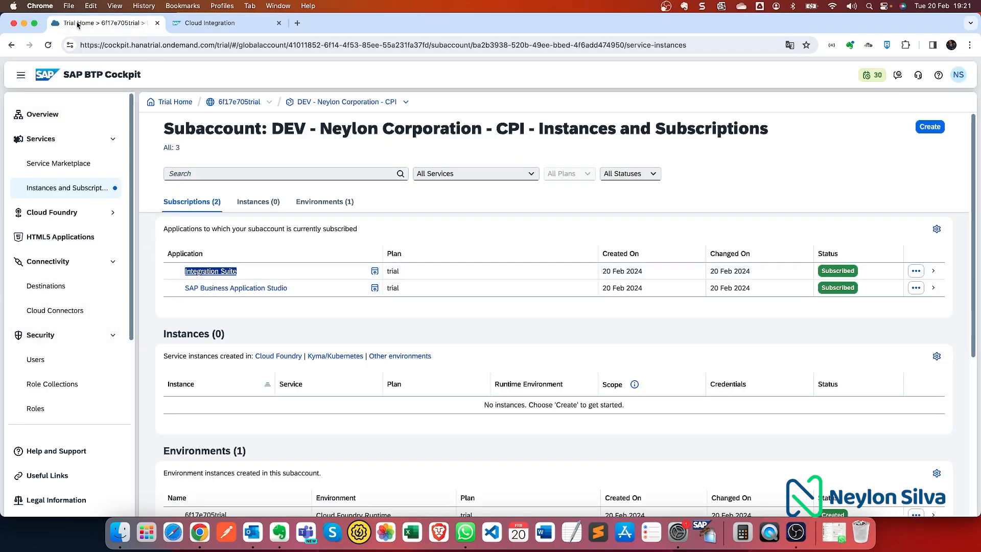
pyautogui.click(57, 363)
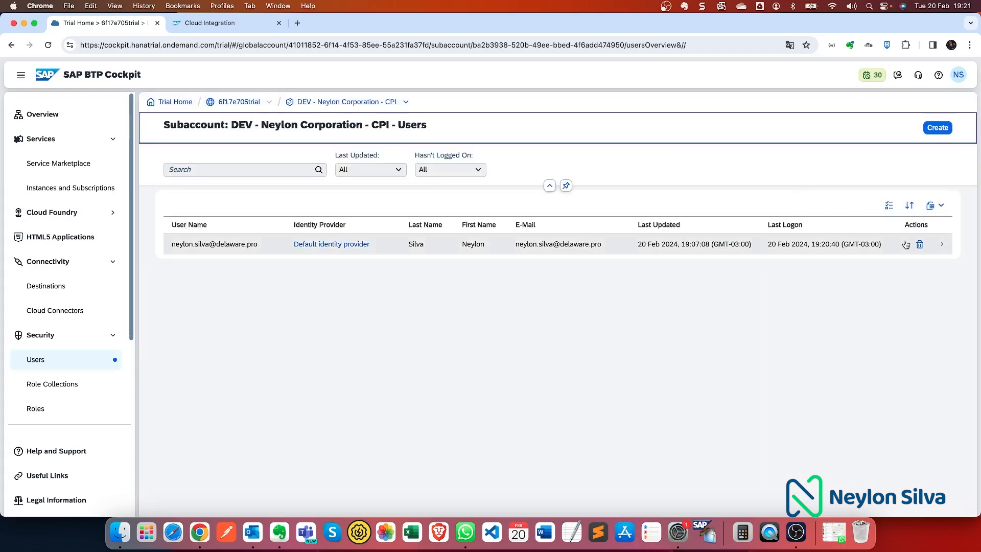
pyautogui.click(942, 247)
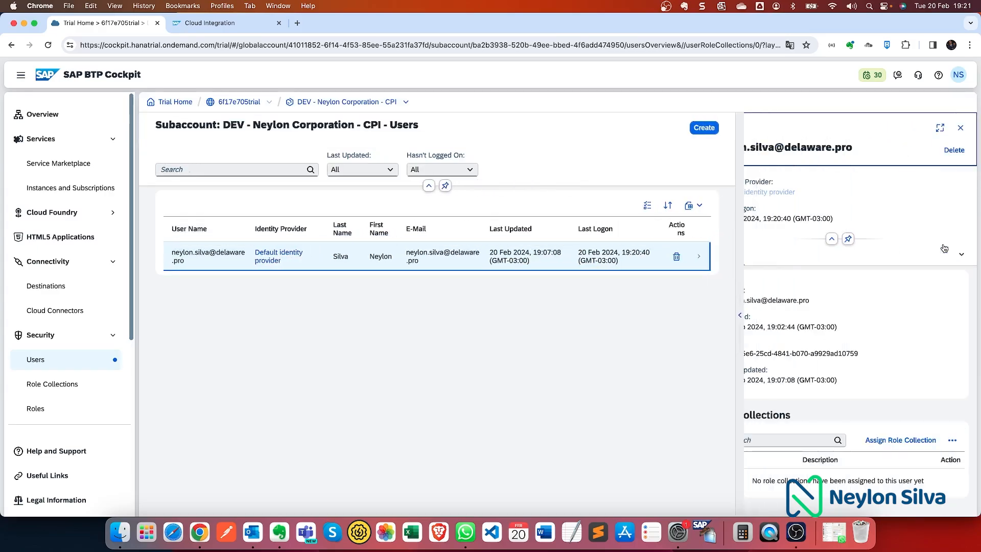
pyautogui.click(894, 444)
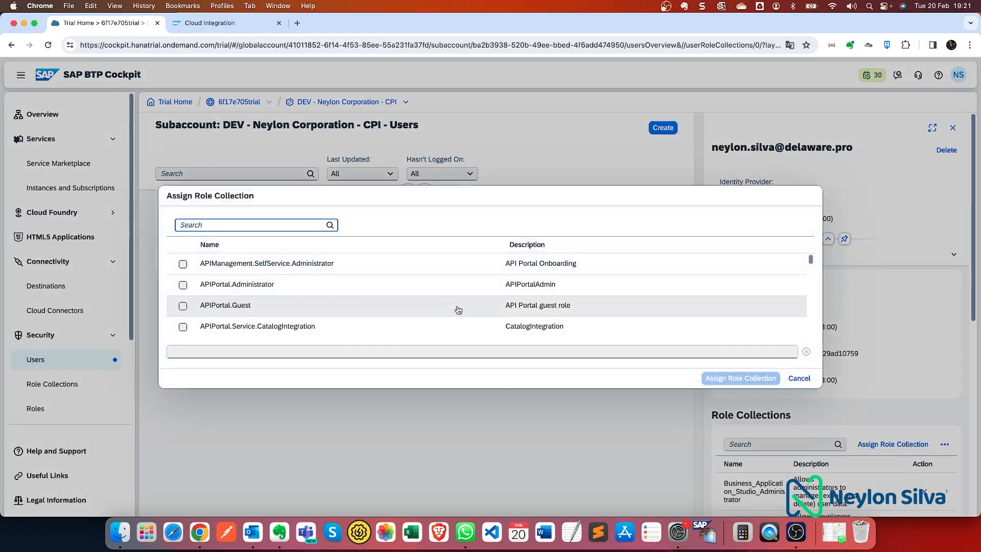
# - Tick the APIManagement, APIPortal, AuthGroup, Graph.KeyUser and GraphNavigator.Viewer role collections
pyautogui.click(183, 263)
pyautogui.click(183, 285)
pyautogui.click(183, 305)
pyautogui.click(183, 327)
pyautogui.scroll(-2, 184, 319)
pyautogui.click(183, 292)
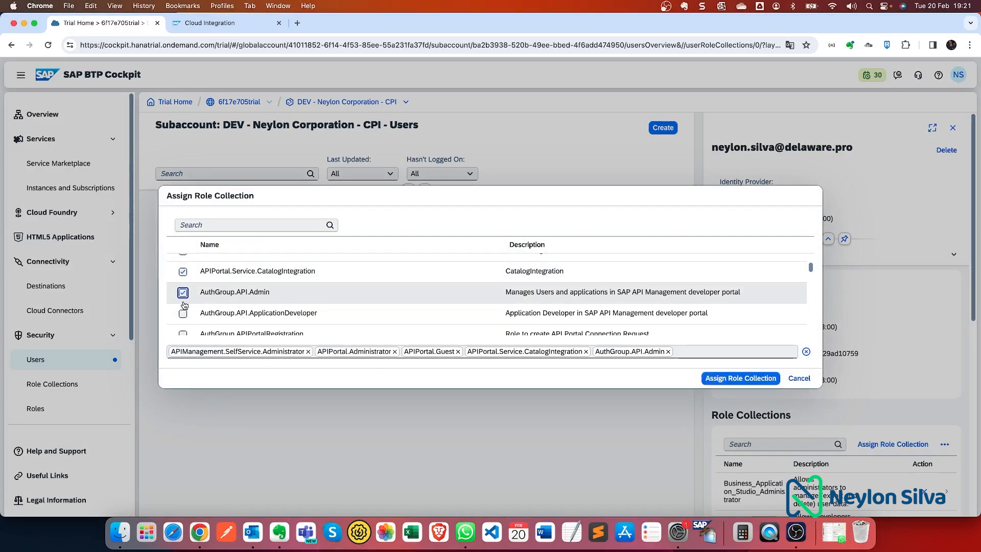
pyautogui.click(183, 313)
pyautogui.scroll(-1, 185, 313)
pyautogui.click(183, 298)
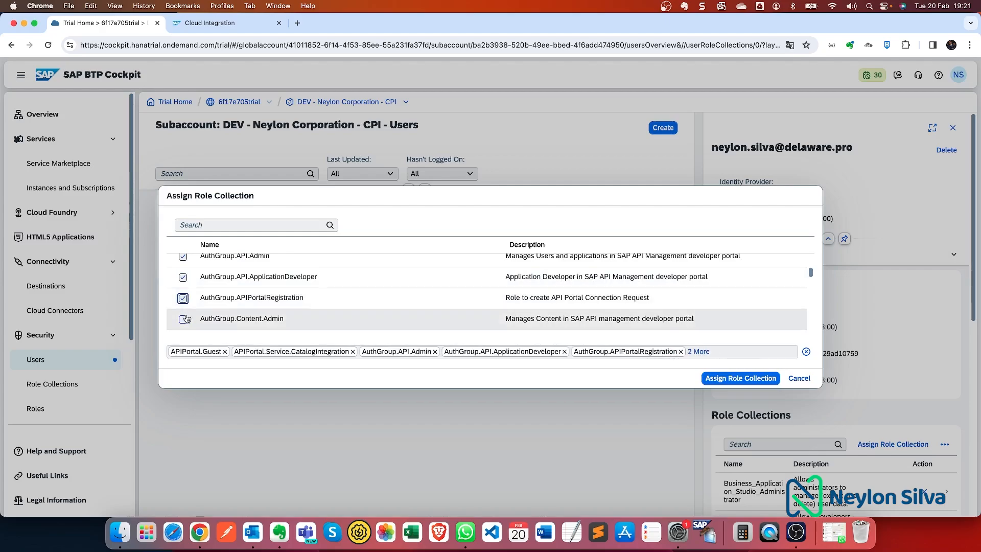
pyautogui.click(183, 318)
pyautogui.scroll(-2, 184, 317)
pyautogui.scroll(1, 213, 302)
pyautogui.click(183, 287)
pyautogui.click(183, 309)
pyautogui.click(183, 329)
pyautogui.scroll(-1, 184, 329)
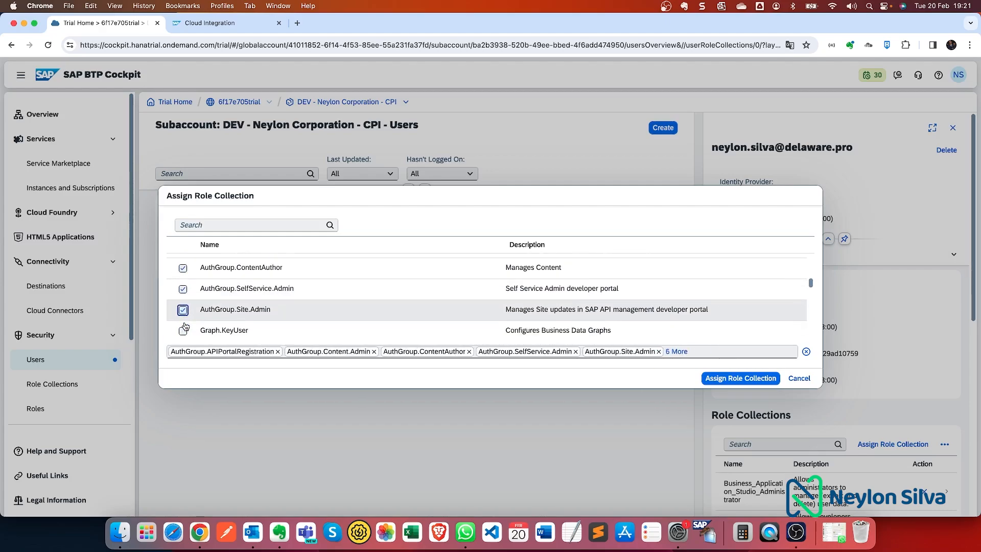
pyautogui.click(184, 321)
pyautogui.scroll(-2, 184, 323)
pyautogui.scroll(1, 184, 266)
pyautogui.click(184, 273)
# - Tick the INTAS, Open Connectors, PI, PIMAS and trial-content role collections and assign them
pyautogui.click(184, 295)
pyautogui.click(184, 316)
pyautogui.scroll(-1, 184, 318)
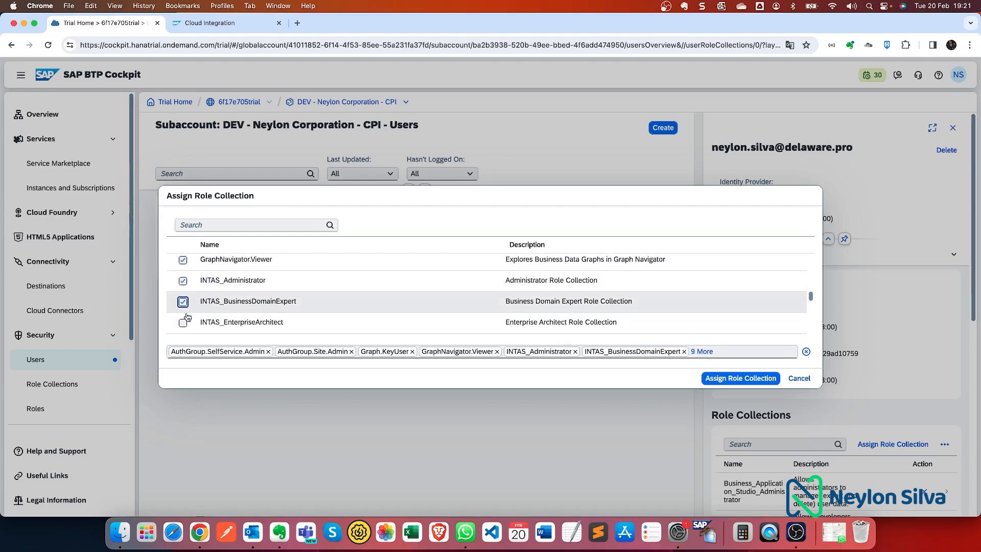
pyautogui.click(184, 334)
pyautogui.click(184, 322)
pyautogui.scroll(-2, 184, 321)
pyautogui.click(183, 308)
pyautogui.click(183, 329)
pyautogui.scroll(-3, 184, 327)
pyautogui.click(183, 267)
pyautogui.click(183, 288)
pyautogui.click(183, 309)
pyautogui.click(183, 329)
pyautogui.scroll(-2, 190, 323)
pyautogui.scroll(-1, 190, 323)
pyautogui.click(183, 288)
pyautogui.click(183, 308)
pyautogui.click(182, 330)
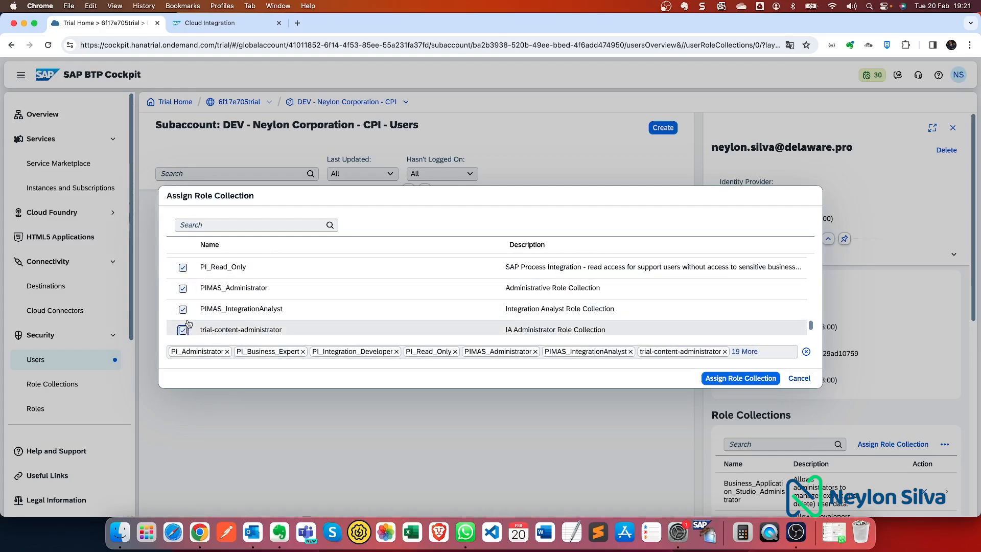
pyautogui.scroll(-1, 183, 329)
pyautogui.click(183, 325)
pyautogui.click(737, 376)
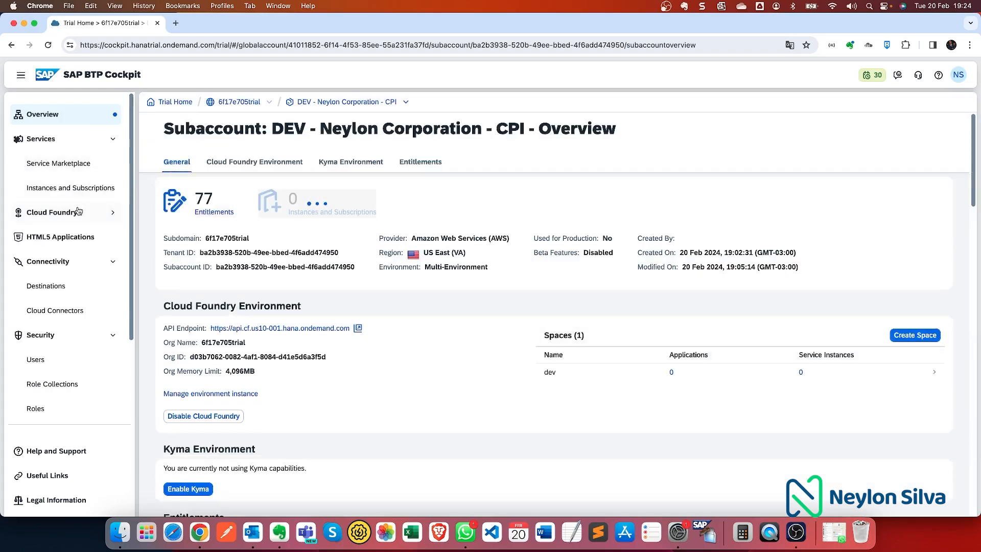
# - Relaunch Integration Suite from Instances and Subscriptions, dismiss the news, and open Design > Integrations and APIs
pyautogui.click(46, 193)
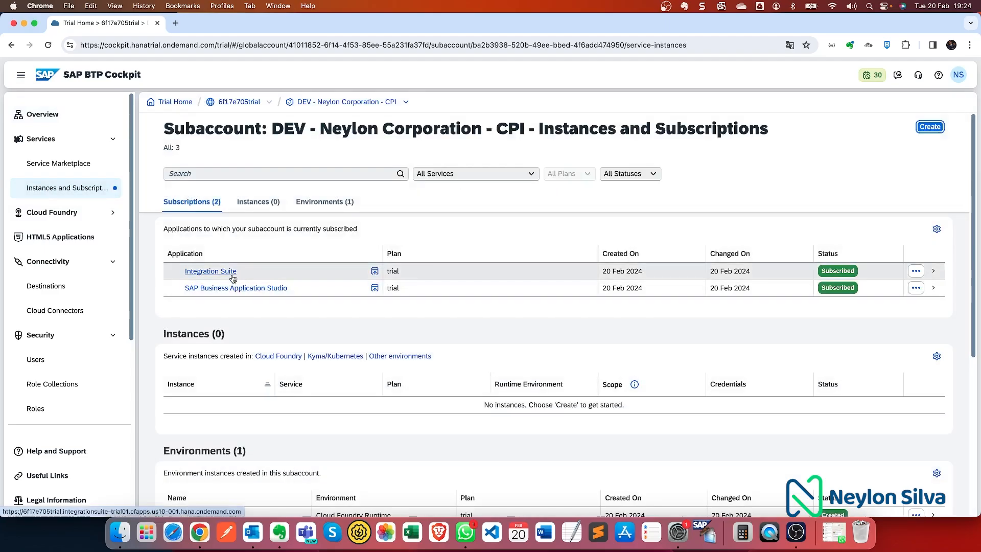
pyautogui.click(231, 274)
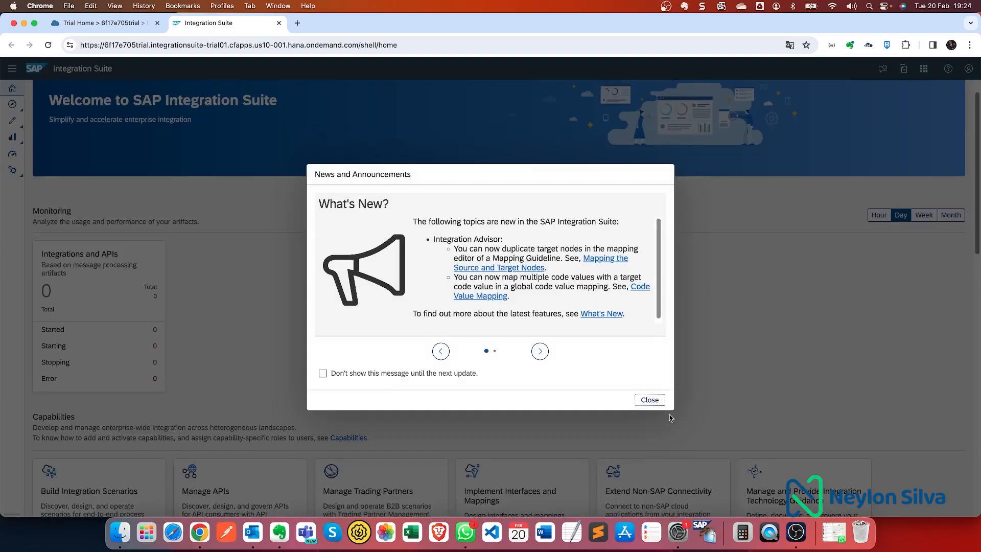
pyautogui.click(648, 399)
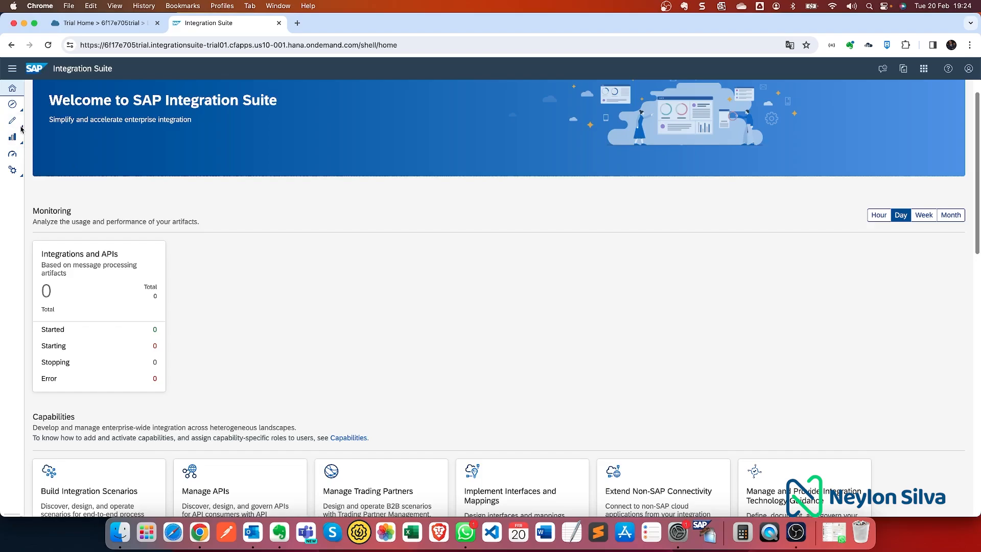
pyautogui.click(18, 123)
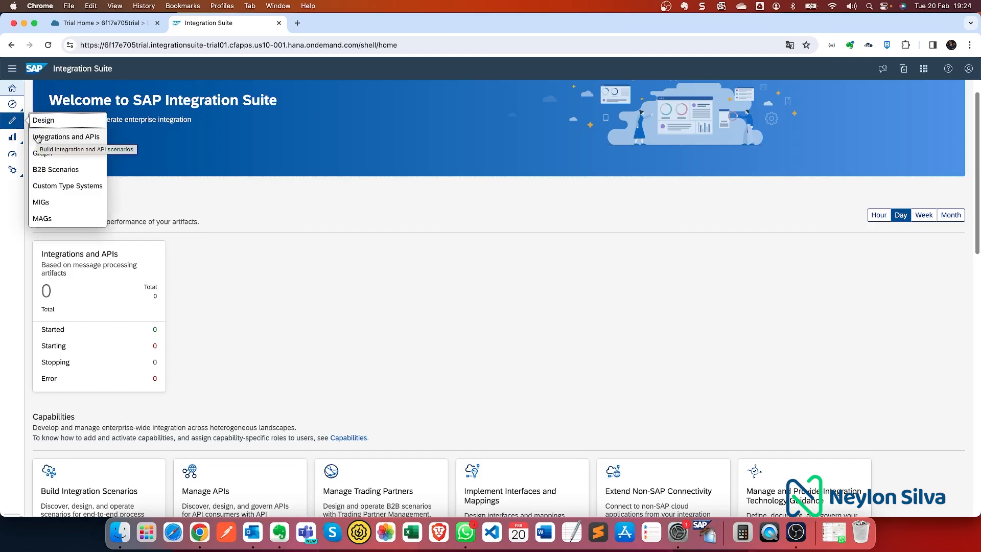
pyautogui.click(37, 137)
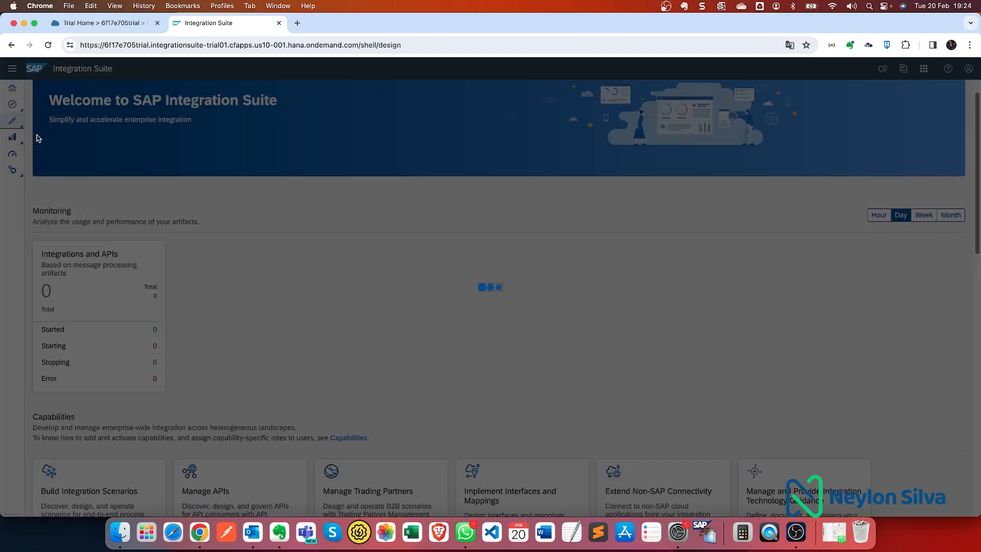